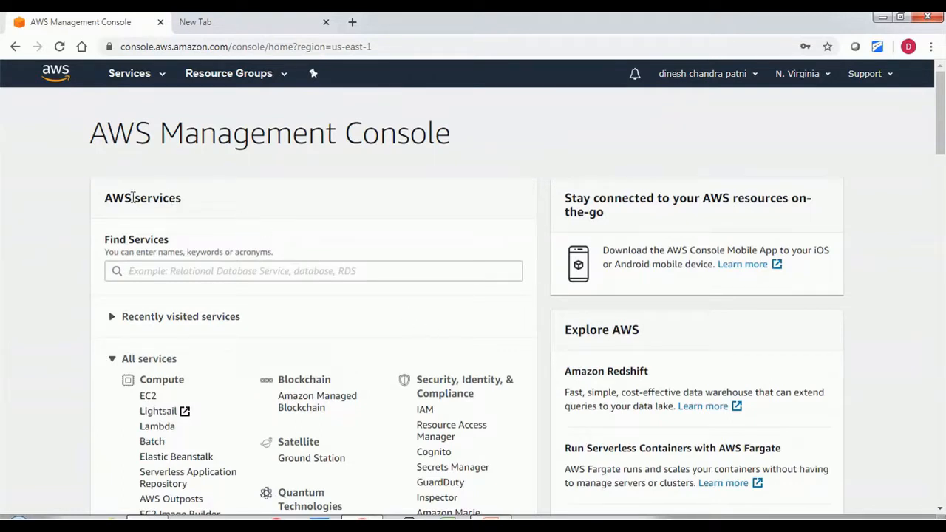
Look through the list of all AWS services, from Compute and Storage to Developer Tools and Internet of Things
{"action": "scroll", "coordinate": [445, 259], "scroll_direction": "down", "scroll_amount": 1}
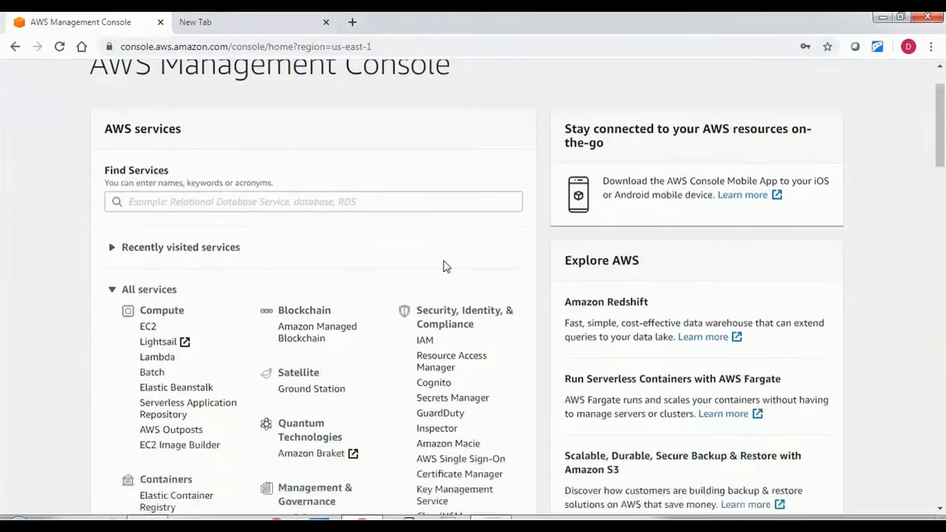
{"action": "scroll", "coordinate": [340, 263], "scroll_direction": "down", "scroll_amount": 1}
{"action": "scroll", "coordinate": [342, 264], "scroll_direction": "down", "scroll_amount": 1}
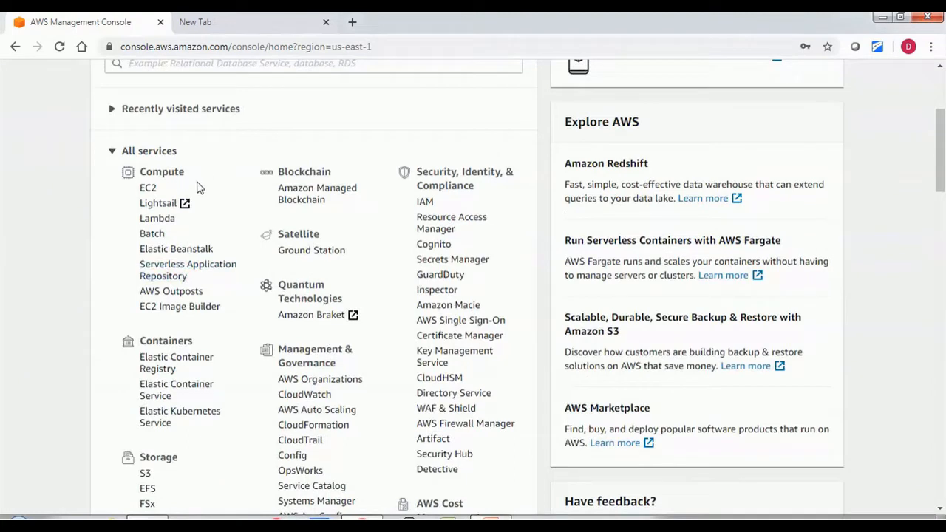
{"action": "scroll", "coordinate": [263, 350], "scroll_direction": "down", "scroll_amount": 1}
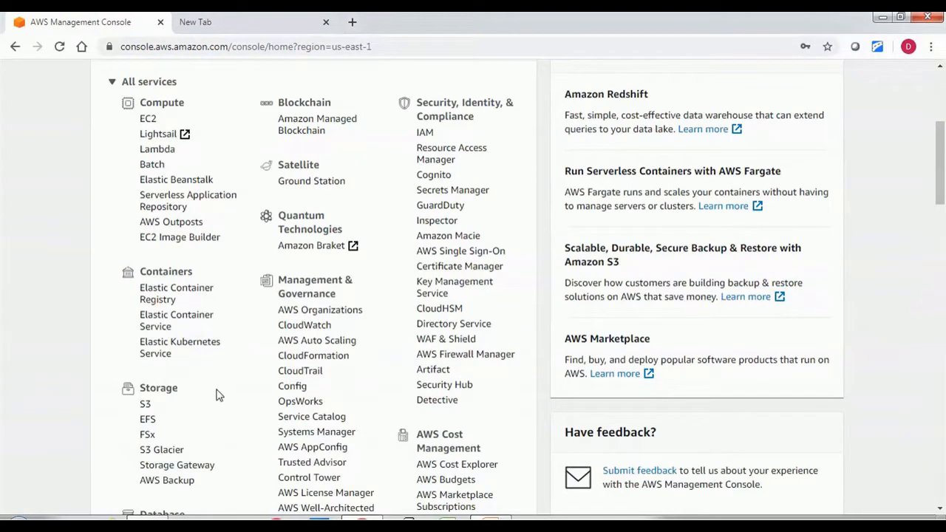
{"action": "scroll", "coordinate": [220, 403], "scroll_direction": "down", "scroll_amount": 1}
{"action": "scroll", "coordinate": [203, 359], "scroll_direction": "down", "scroll_amount": 5}
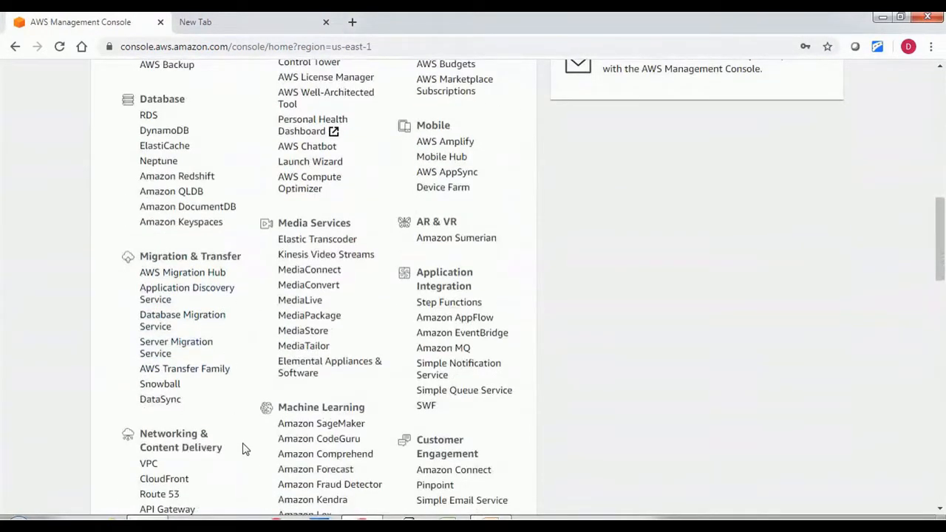
{"action": "scroll", "coordinate": [245, 449], "scroll_direction": "down", "scroll_amount": 3}
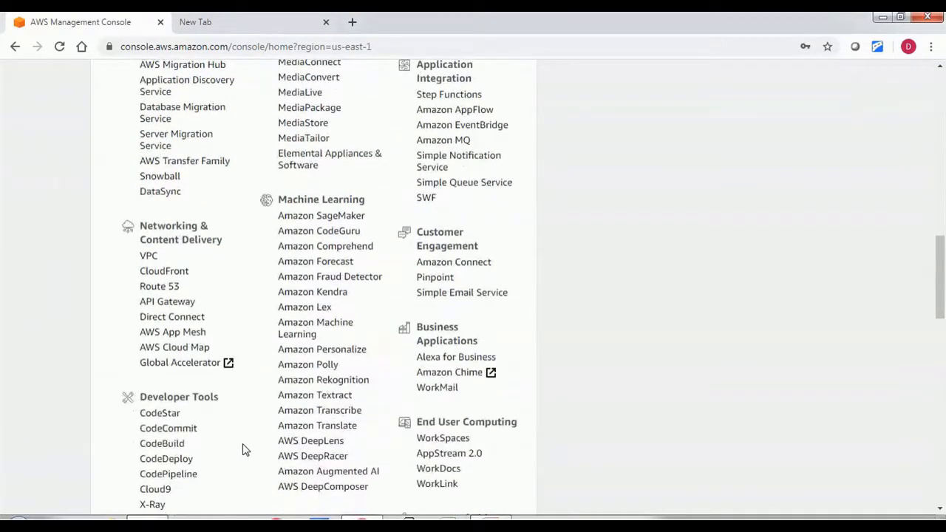
{"action": "scroll", "coordinate": [245, 448], "scroll_direction": "down", "scroll_amount": 3}
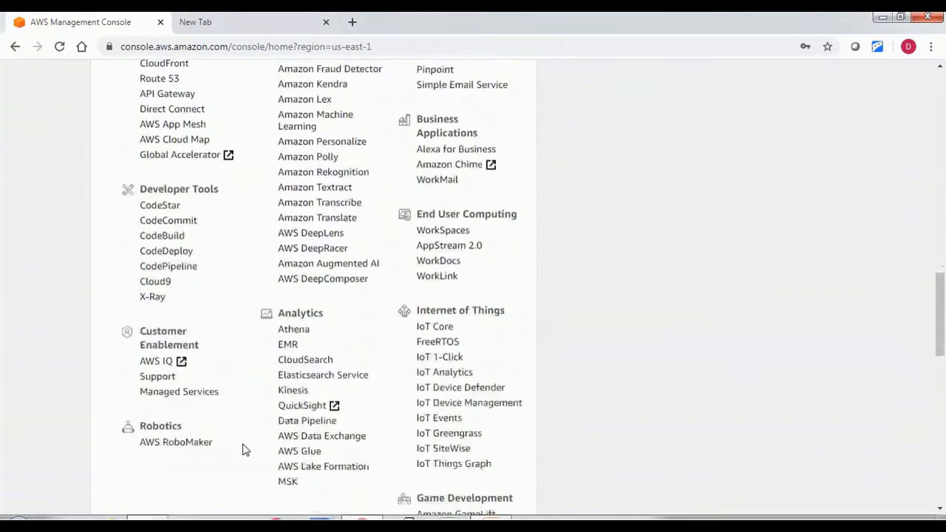
{"action": "scroll", "coordinate": [244, 449], "scroll_direction": "up", "scroll_amount": 6}
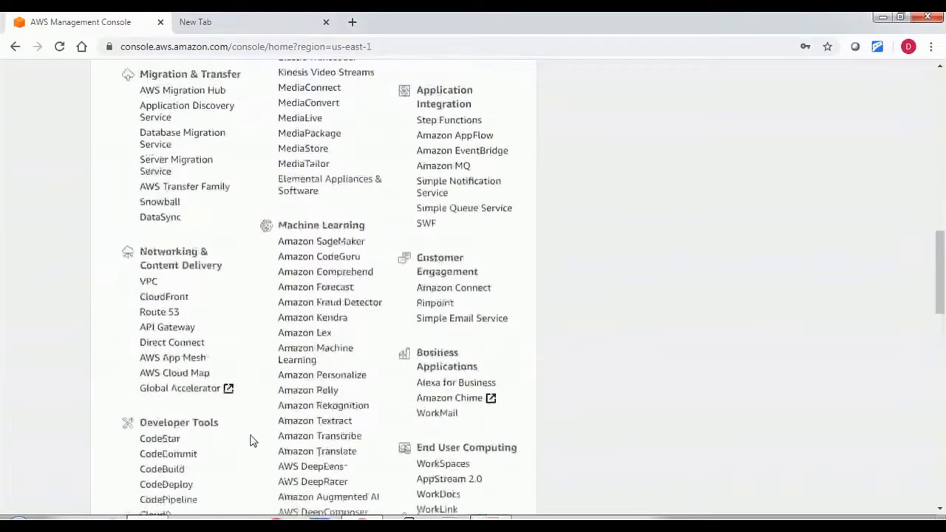
{"action": "scroll", "coordinate": [509, 356], "scroll_direction": "up", "scroll_amount": 10}
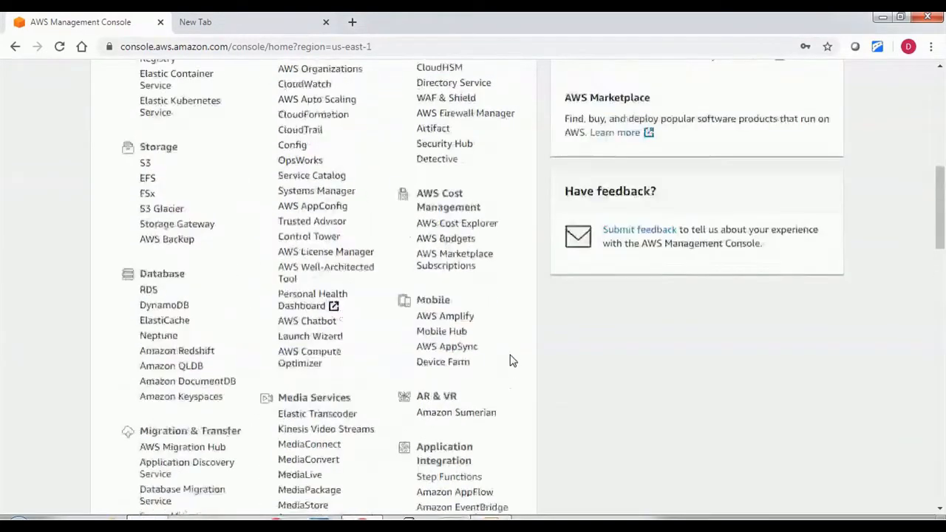
{"action": "scroll", "coordinate": [510, 355], "scroll_direction": "down", "scroll_amount": 13}
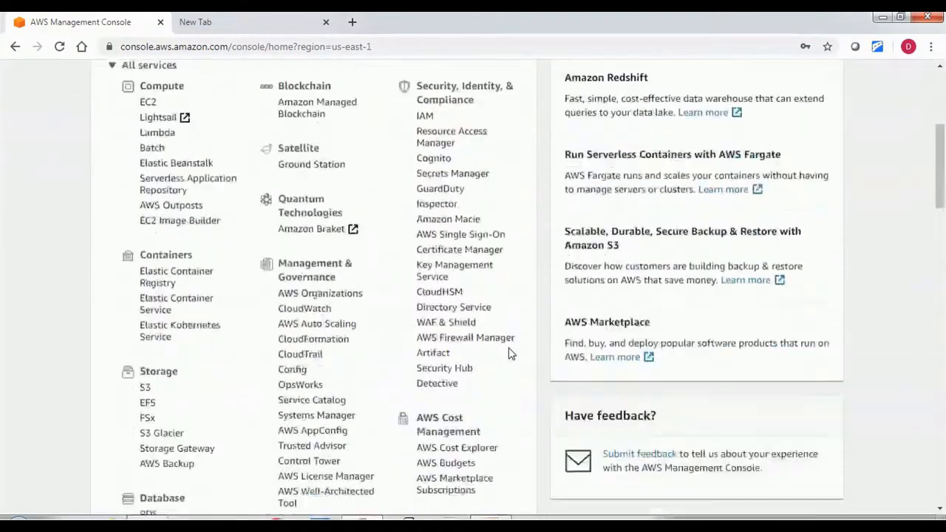
{"action": "scroll", "coordinate": [512, 355], "scroll_direction": "down", "scroll_amount": 6}
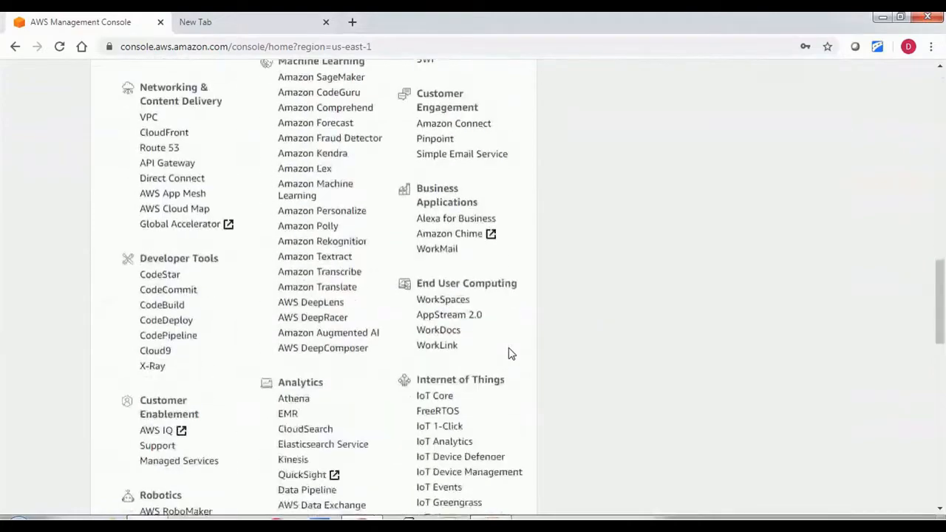
{"action": "scroll", "coordinate": [511, 355], "scroll_direction": "up", "scroll_amount": 3}
{"action": "scroll", "coordinate": [511, 353], "scroll_direction": "up", "scroll_amount": 10}
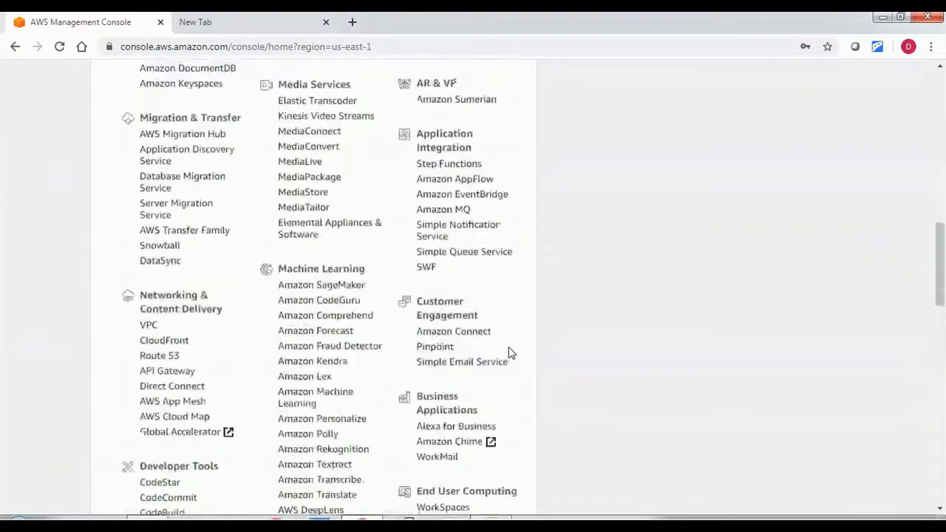
{"action": "scroll", "coordinate": [510, 353], "scroll_direction": "down", "scroll_amount": 7}
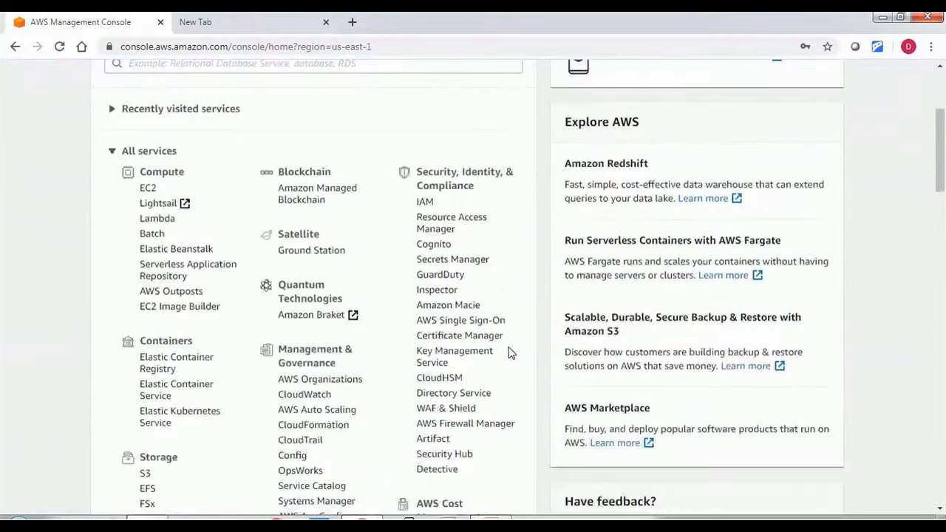
{"action": "scroll", "coordinate": [3, 342], "scroll_direction": "up", "scroll_amount": 1}
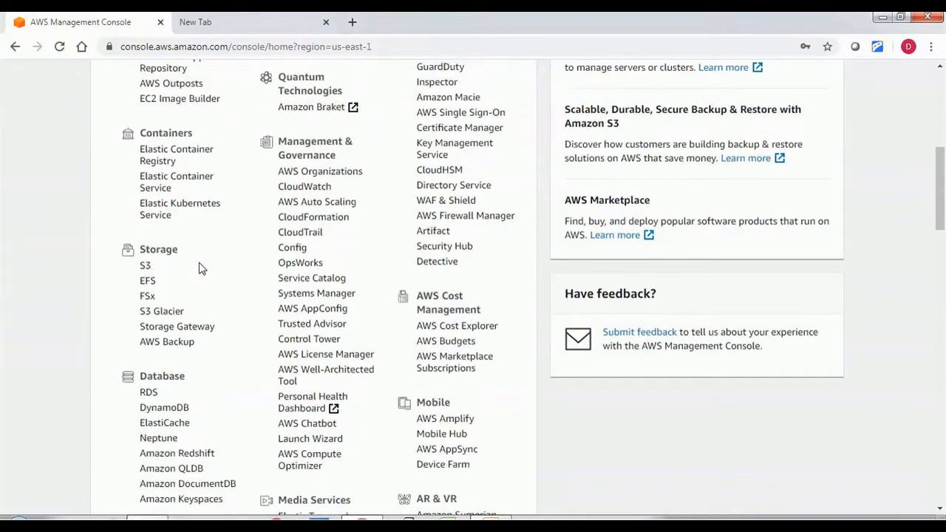
{"action": "scroll", "coordinate": [207, 274], "scroll_direction": "up", "scroll_amount": 6}
{"action": "scroll", "coordinate": [216, 279], "scroll_direction": "up", "scroll_amount": 1}
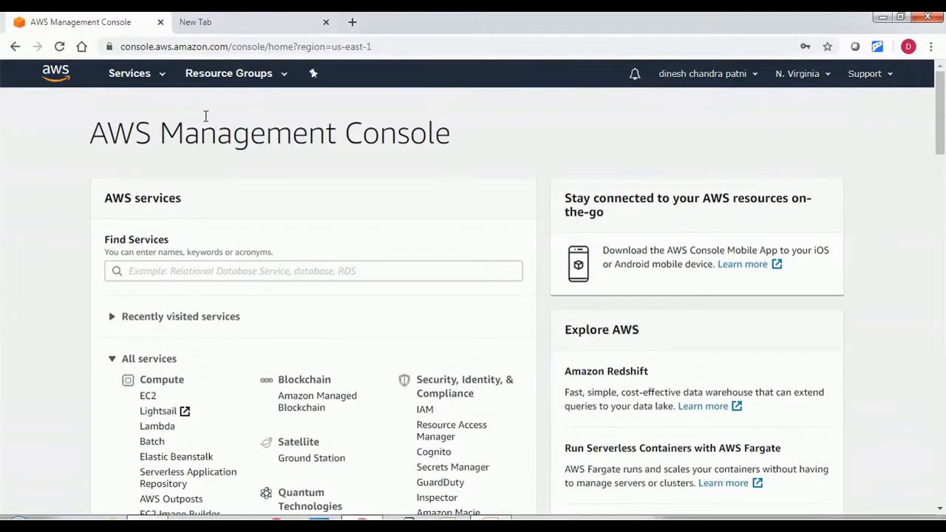
Create a uniquely named S3 bucket in US East (N. Virginia) us-east-1, keeping all public access blocked, and open the bucket
{"action": "left_click", "coordinate": [134, 74]}
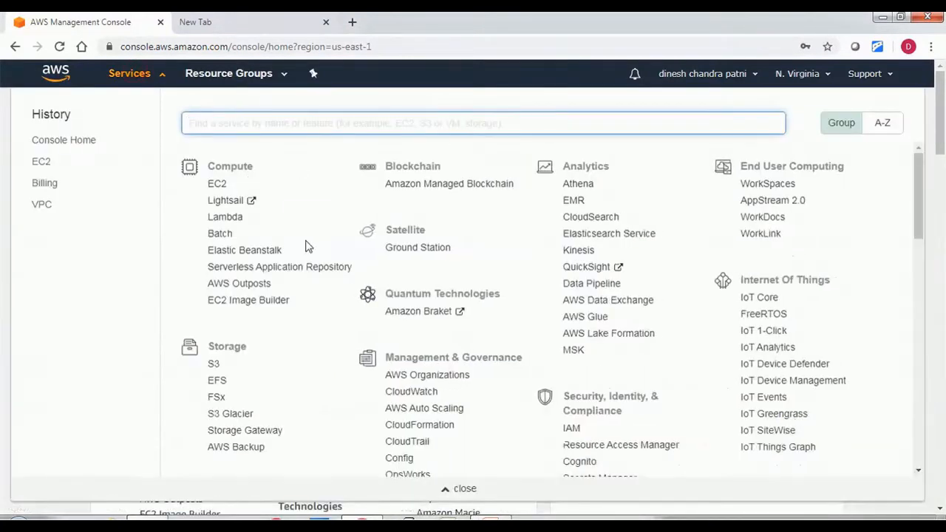
{"action": "left_click", "coordinate": [213, 366]}
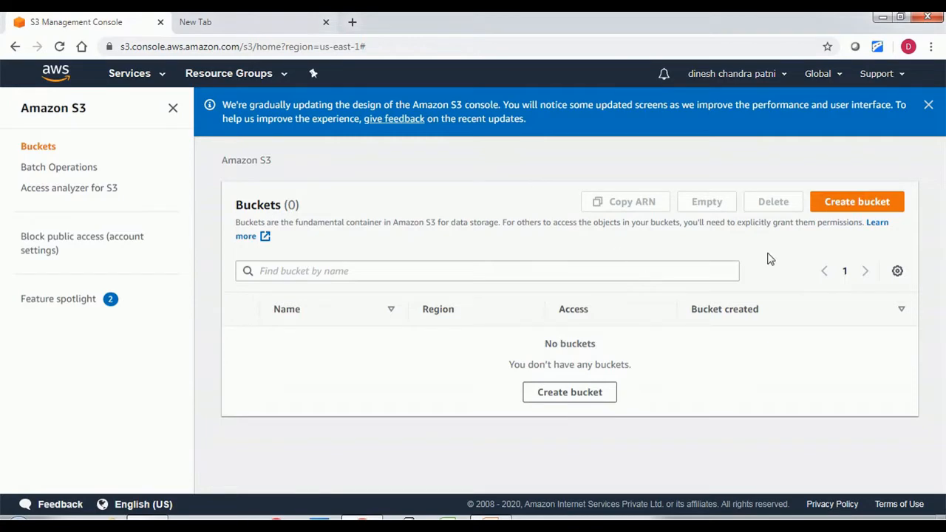
{"action": "left_click", "coordinate": [839, 210]}
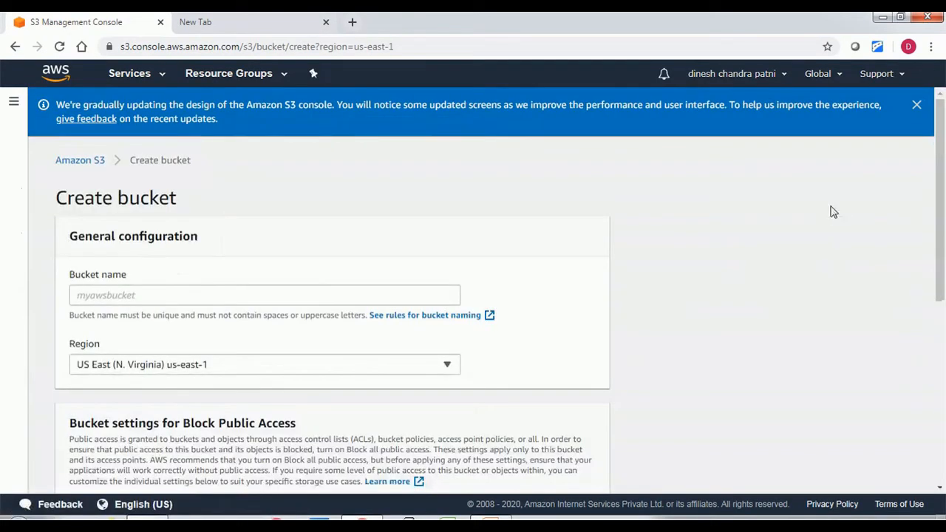
{"action": "left_click", "coordinate": [174, 293]}
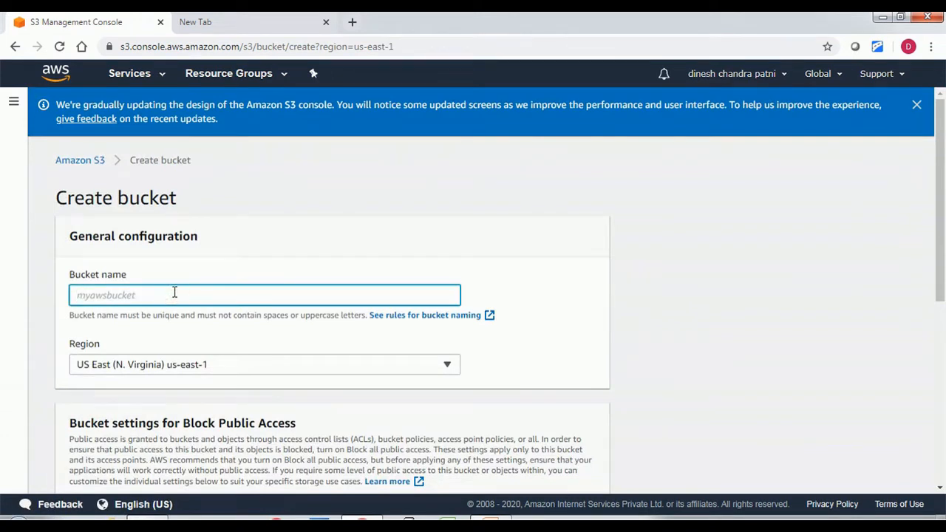
{"action": "type", "text": "dineshcp"}
{"action": "scroll", "coordinate": [341, 291], "scroll_direction": "down", "scroll_amount": 5}
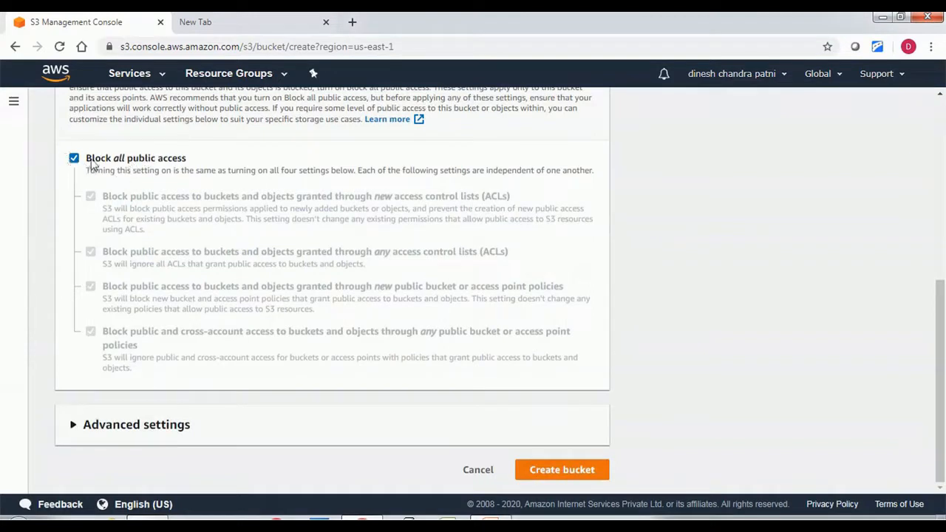
{"action": "left_click", "coordinate": [556, 473]}
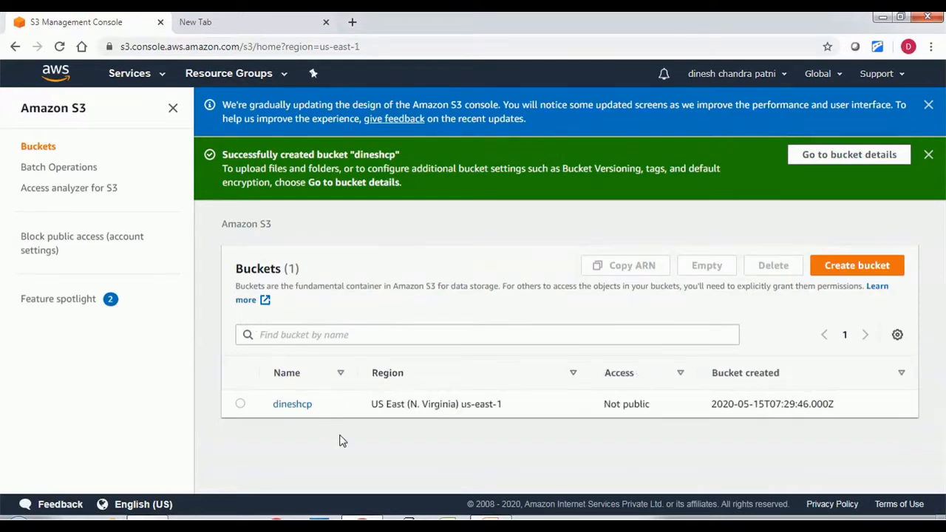
{"action": "left_click", "coordinate": [293, 404]}
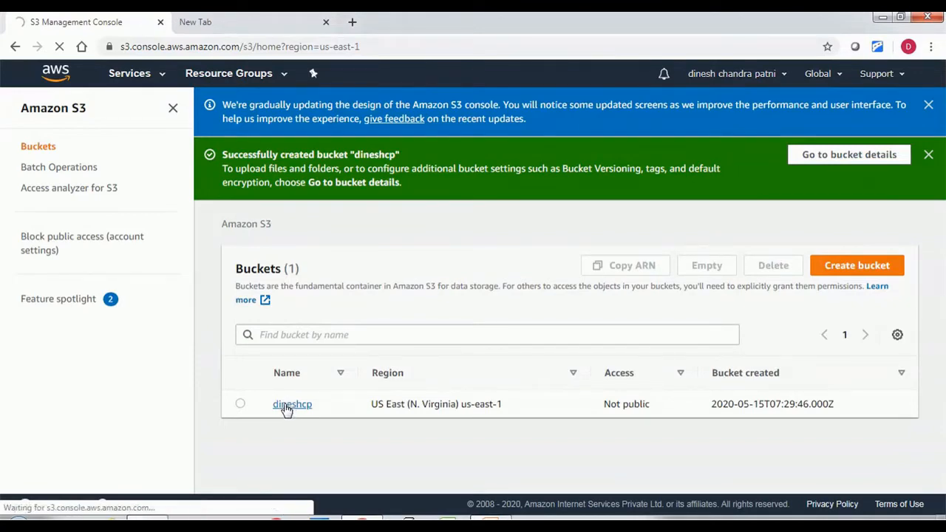
{"action": "left_click", "coordinate": [290, 405]}
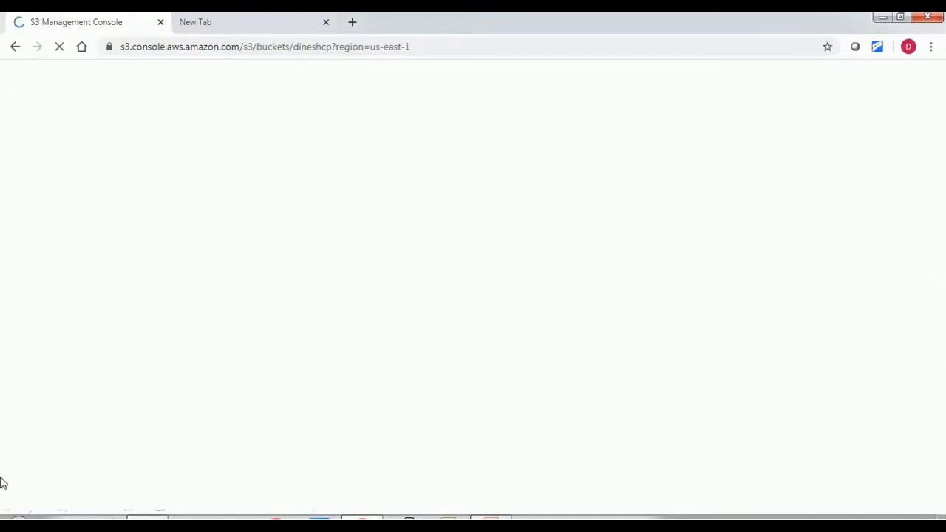
Switch to Notepad and write the text "hi aws s3 pract" in a new document
{"action": "key", "text": "super"}
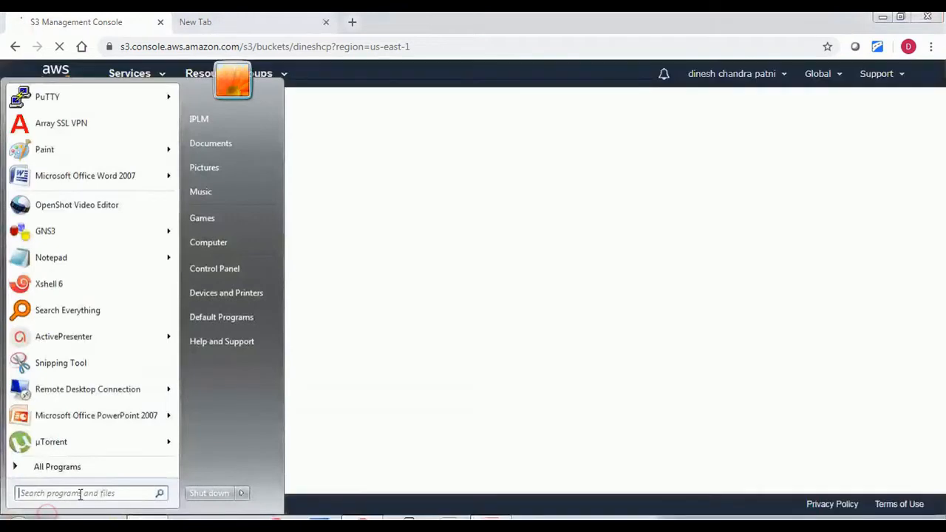
{"action": "type", "text": "notepad"}
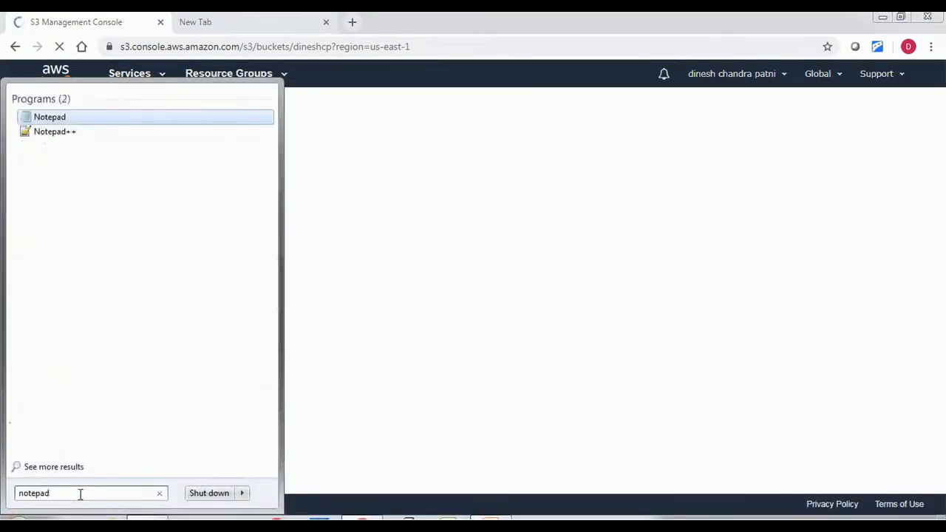
{"action": "key", "text": "Return"}
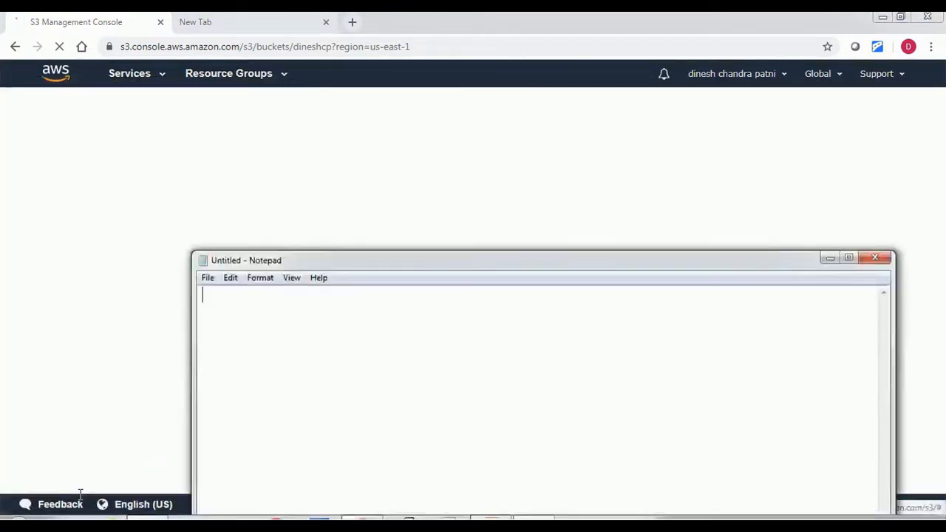
{"action": "type", "text": "hi sw"}
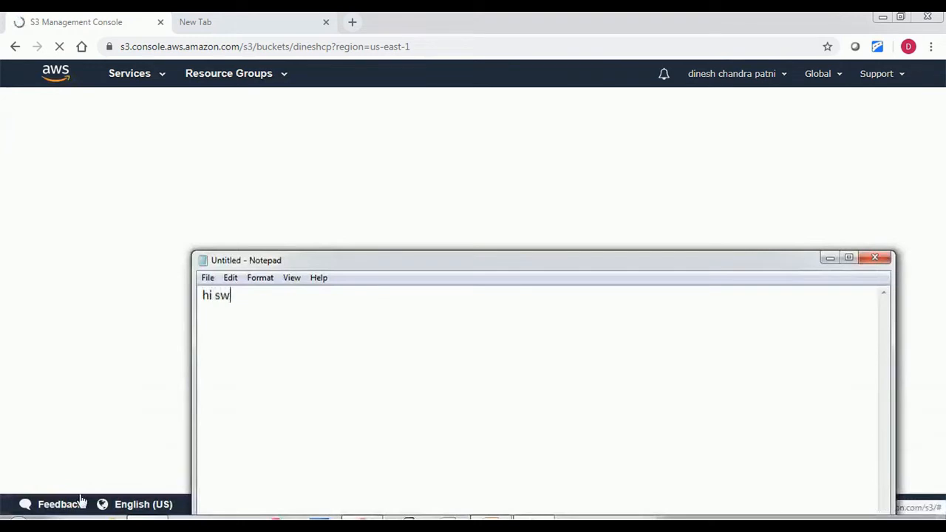
{"action": "key", "text": "BackSpace"}
{"action": "key", "text": "BackSpace"}
{"action": "type", "text": "aws "}
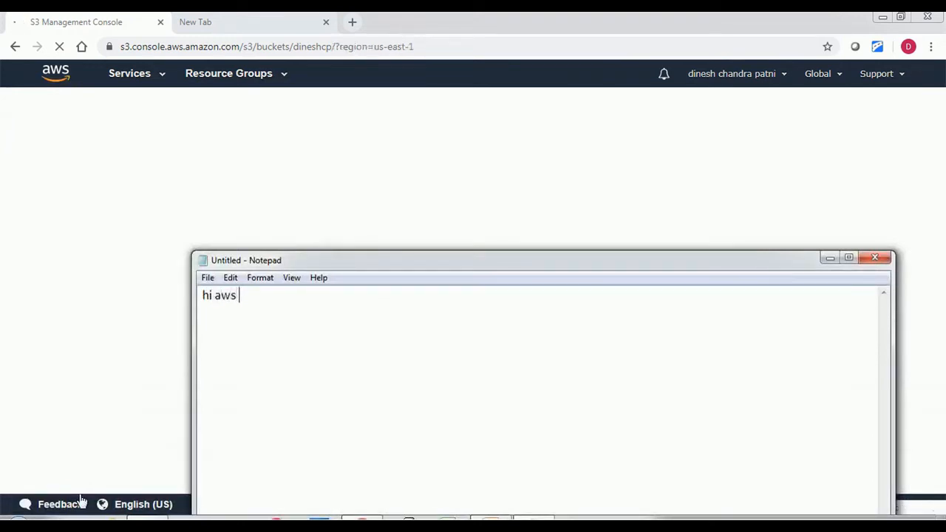
{"action": "type", "text": "s3 p"}
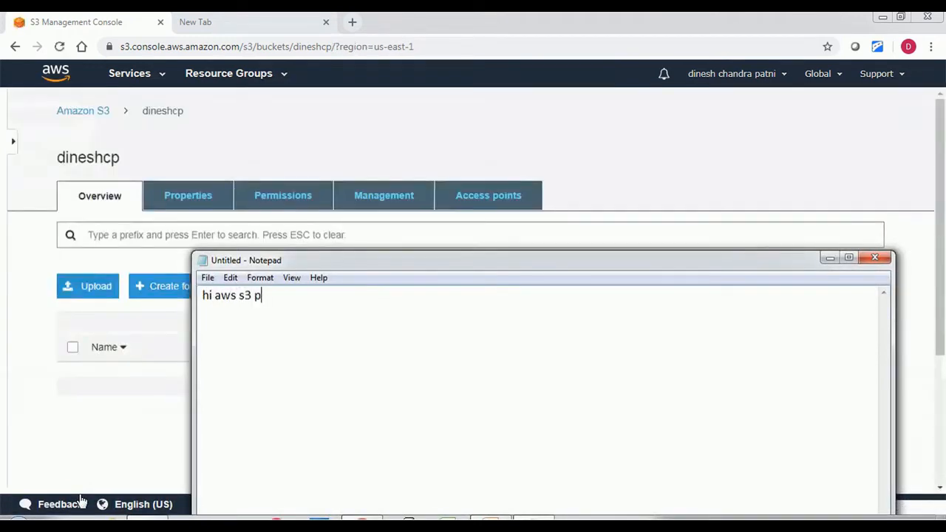
{"action": "type", "text": "racti"}
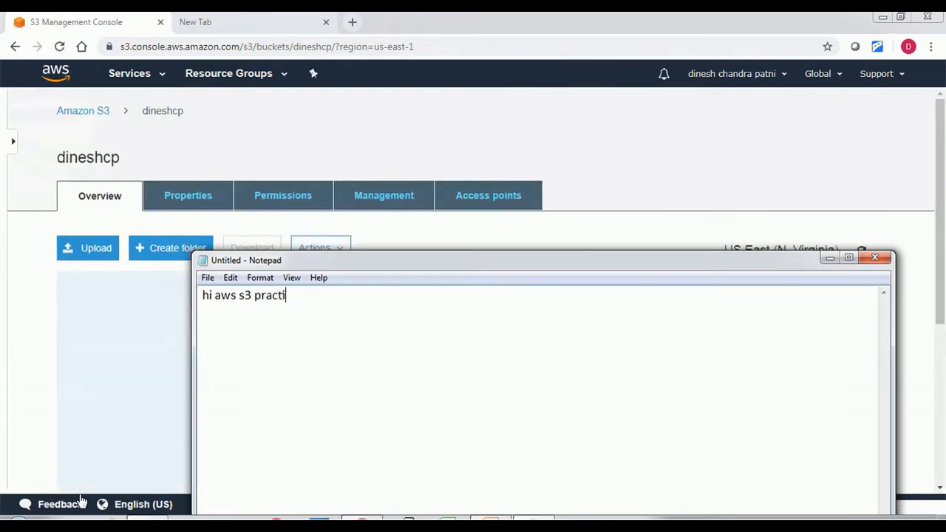
{"action": "type", "text": "c"}
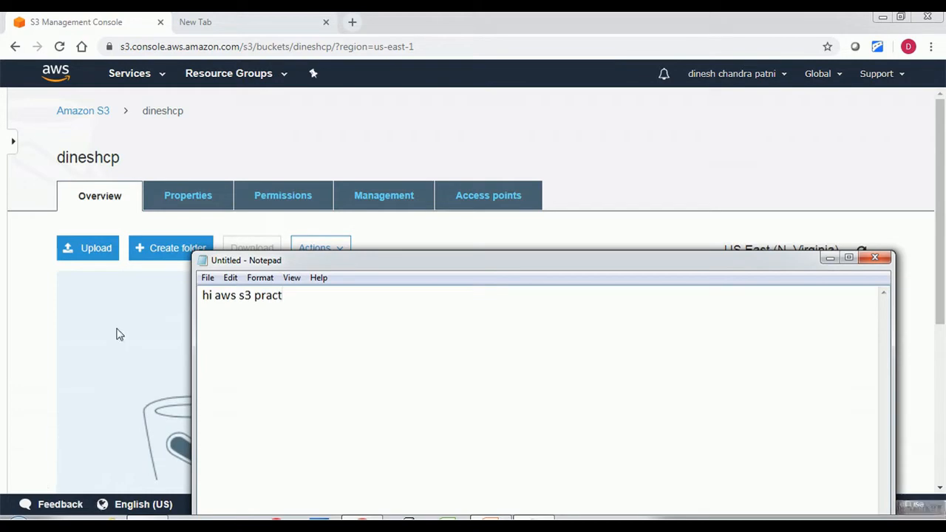
Save the Notepad text as awss3 in the Downloads folder and close Notepad
{"action": "left_click", "coordinate": [207, 278]}
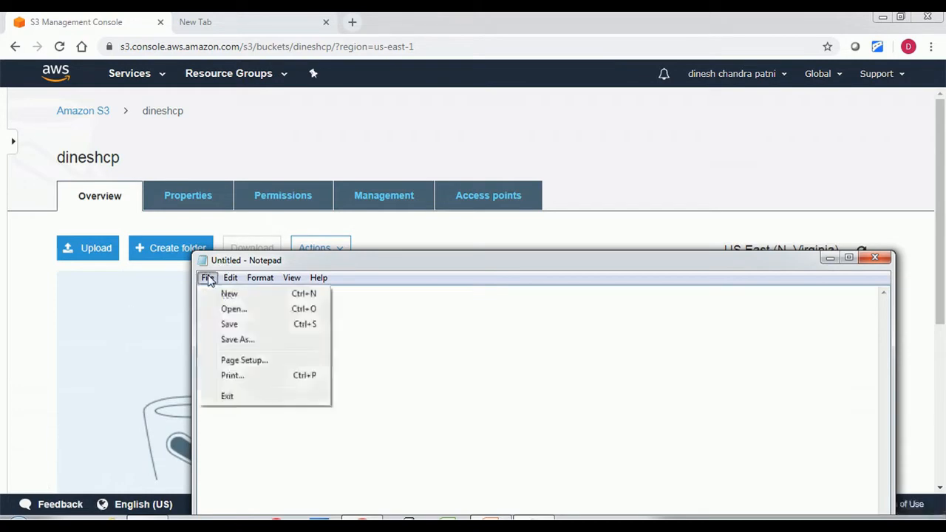
{"action": "left_click", "coordinate": [238, 340]}
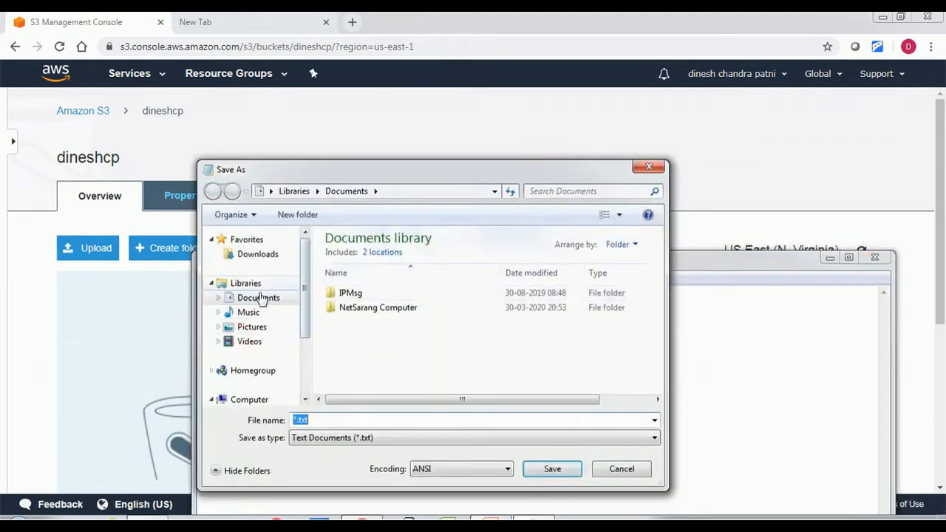
{"action": "left_click", "coordinate": [256, 254]}
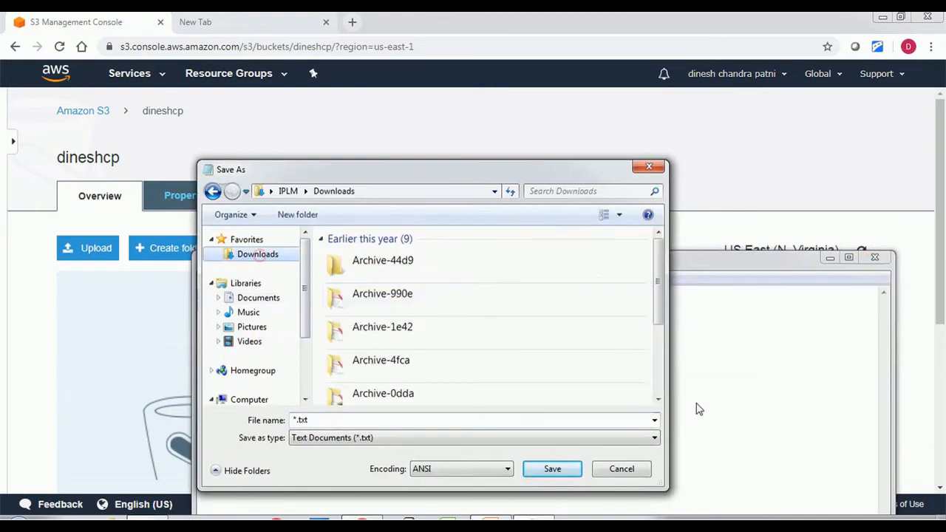
{"action": "left_click", "coordinate": [554, 471]}
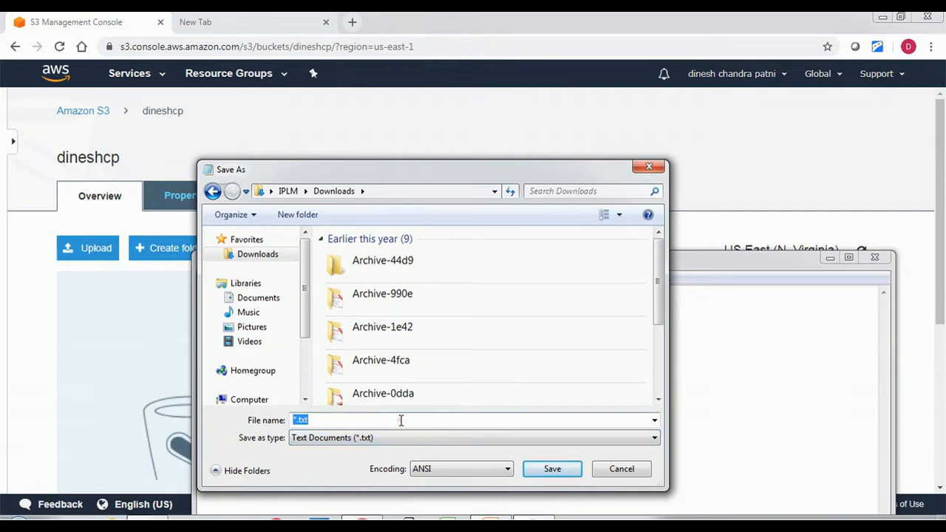
{"action": "type", "text": "aws"}
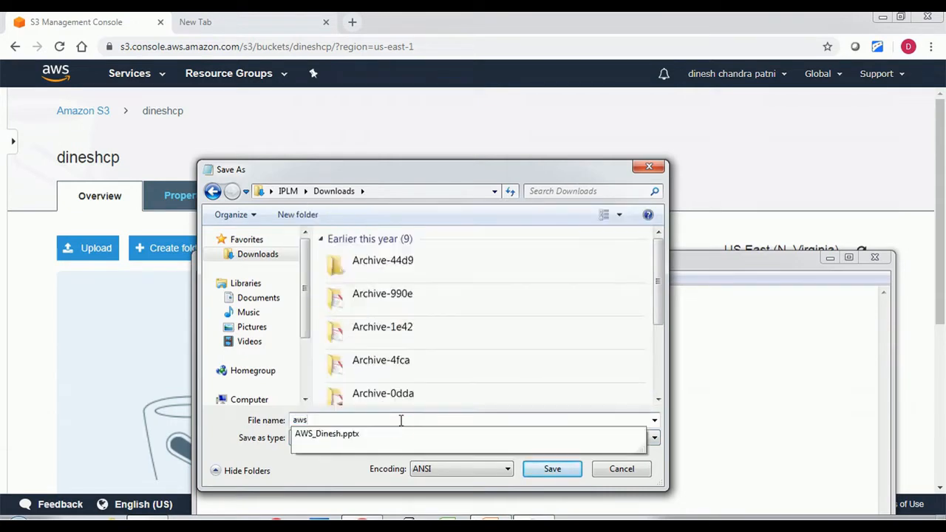
{"action": "type", "text": "."}
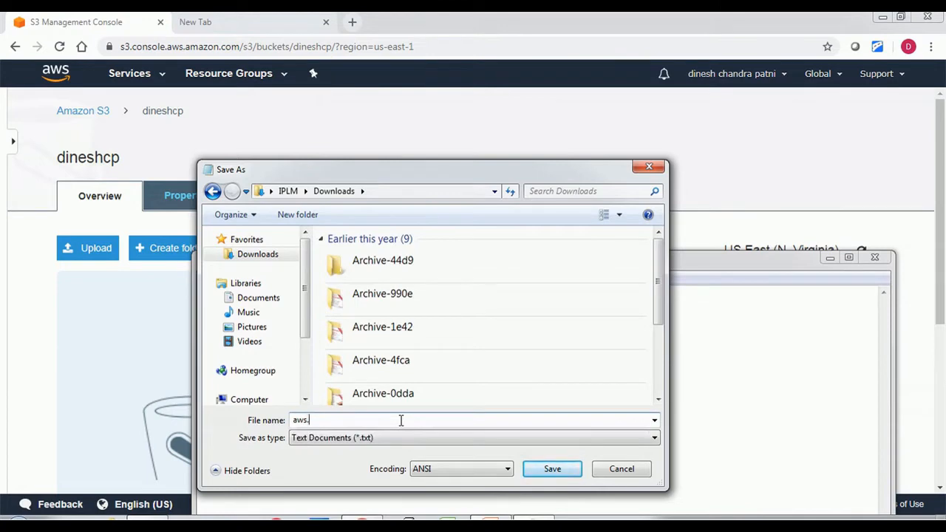
{"action": "key", "text": "BackSpace"}
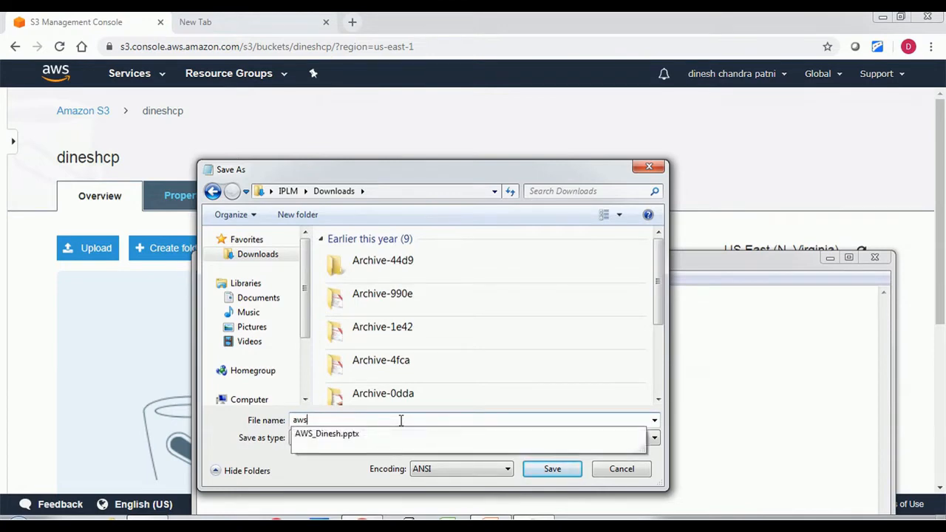
{"action": "type", "text": "bu"}
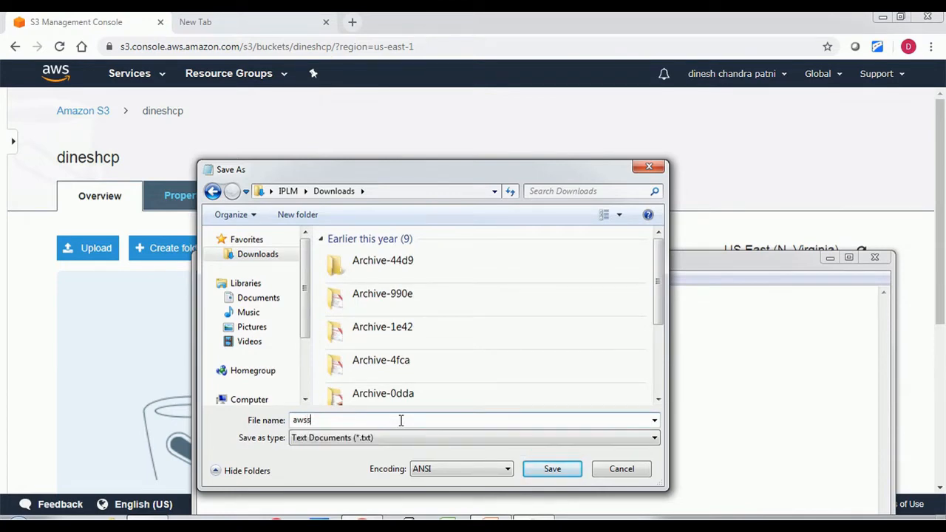
{"action": "key", "text": "Return"}
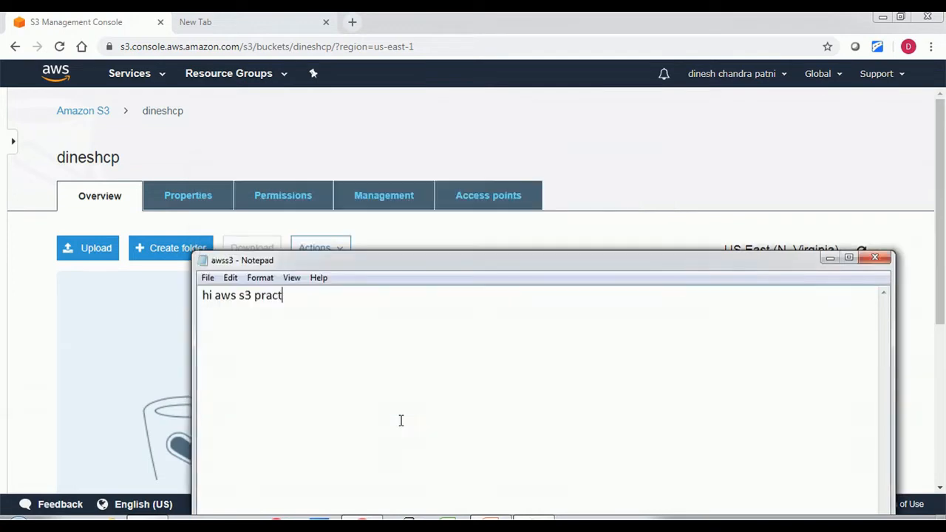
{"action": "left_click", "coordinate": [875, 257]}
Upload awss3.txt from the Downloads folder to the empty S3 bucket, keeping the default permissions and properties
{"action": "scroll", "coordinate": [447, 365], "scroll_direction": "down", "scroll_amount": 1}
{"action": "scroll", "coordinate": [447, 365], "scroll_direction": "down", "scroll_amount": 4}
{"action": "scroll", "coordinate": [443, 363], "scroll_direction": "up", "scroll_amount": 4}
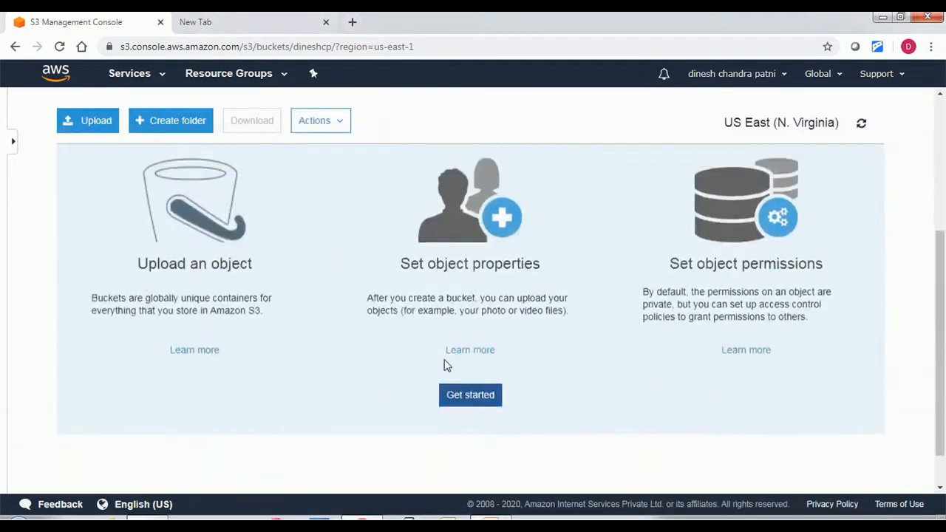
{"action": "scroll", "coordinate": [473, 373], "scroll_direction": "down", "scroll_amount": 3}
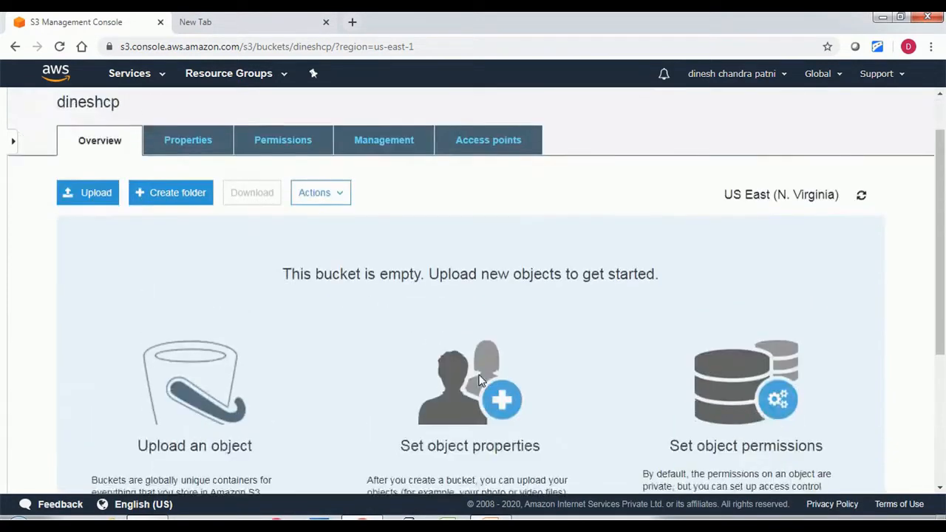
{"action": "scroll", "coordinate": [479, 375], "scroll_direction": "up", "scroll_amount": 1}
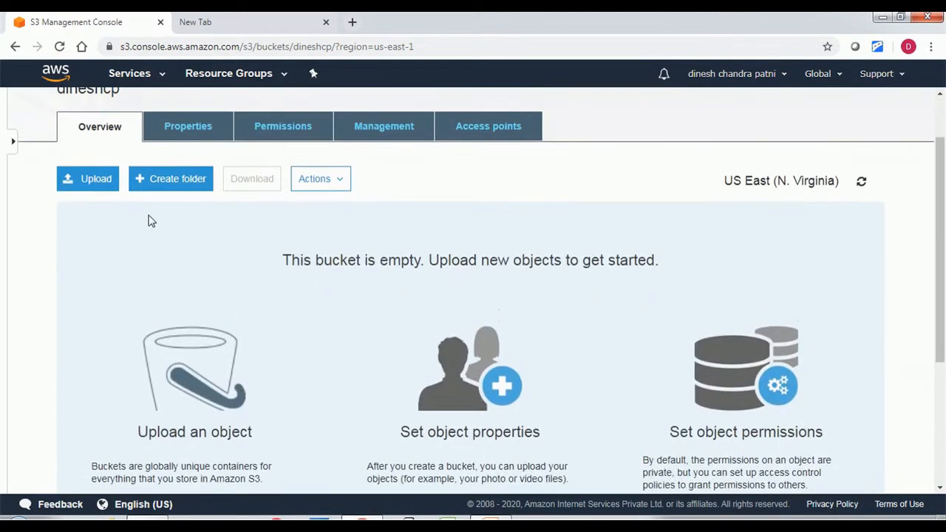
{"action": "left_click", "coordinate": [104, 184]}
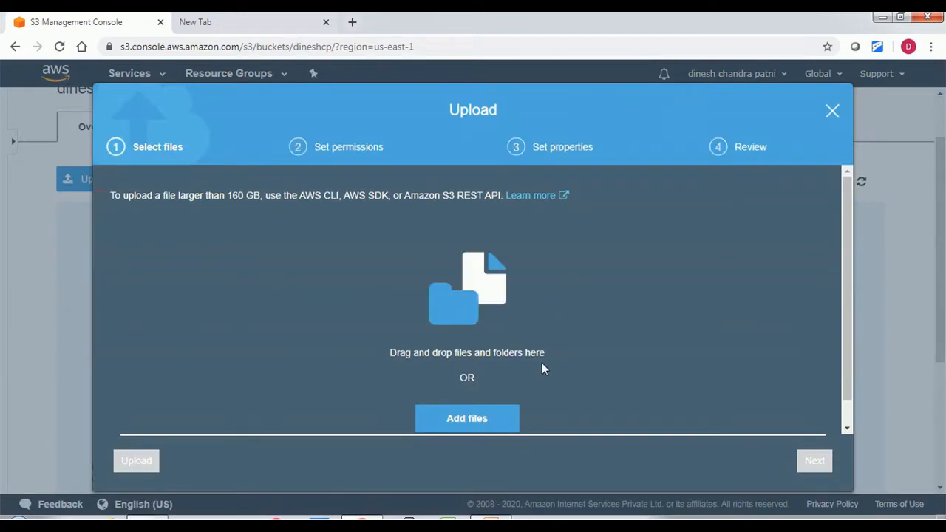
{"action": "left_click", "coordinate": [476, 418]}
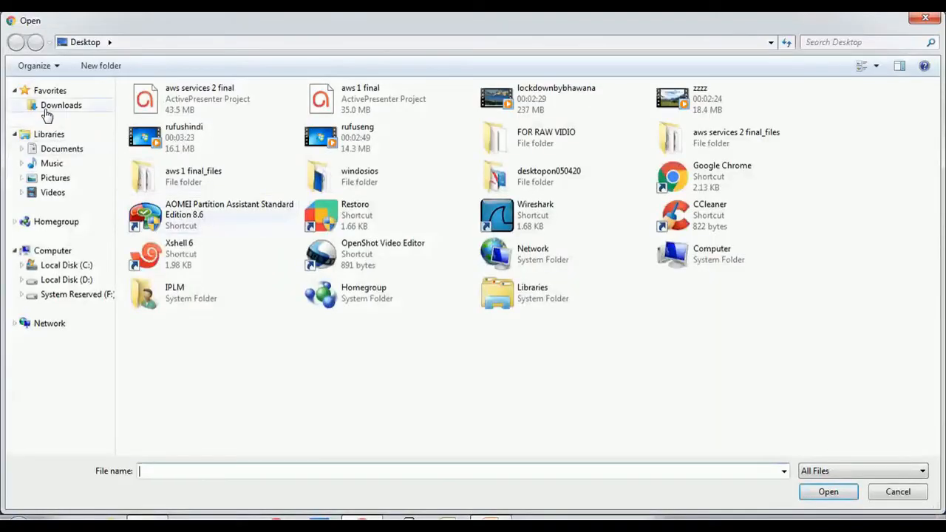
{"action": "left_click", "coordinate": [46, 109]}
{"action": "left_click", "coordinate": [185, 129]}
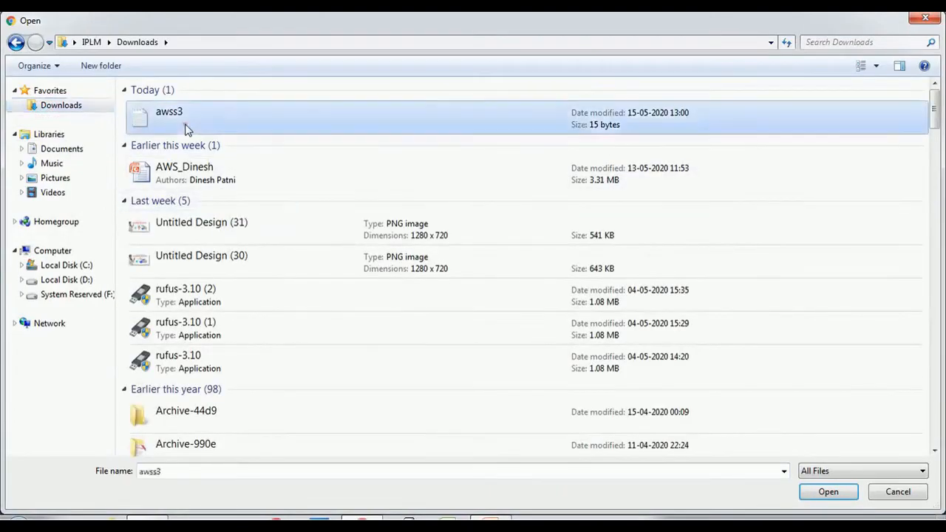
{"action": "double_click", "coordinate": [186, 129]}
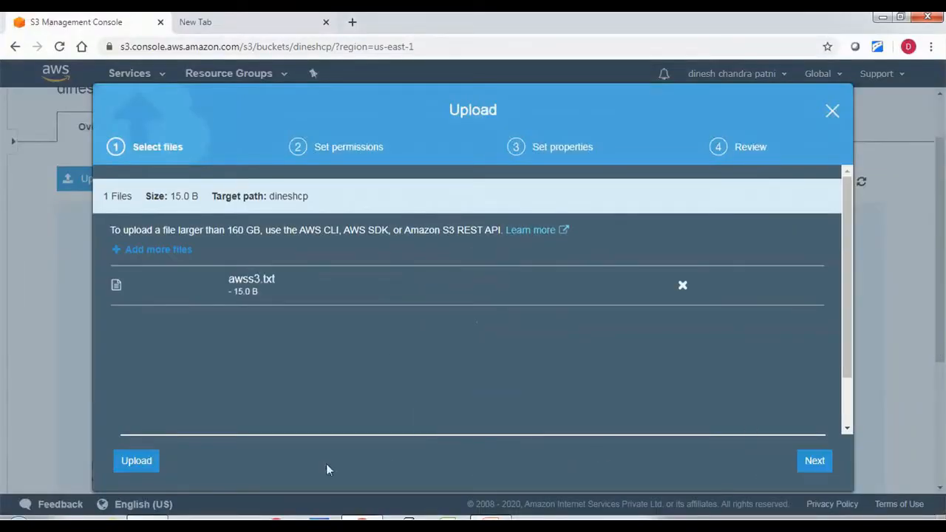
{"action": "left_click", "coordinate": [138, 463]}
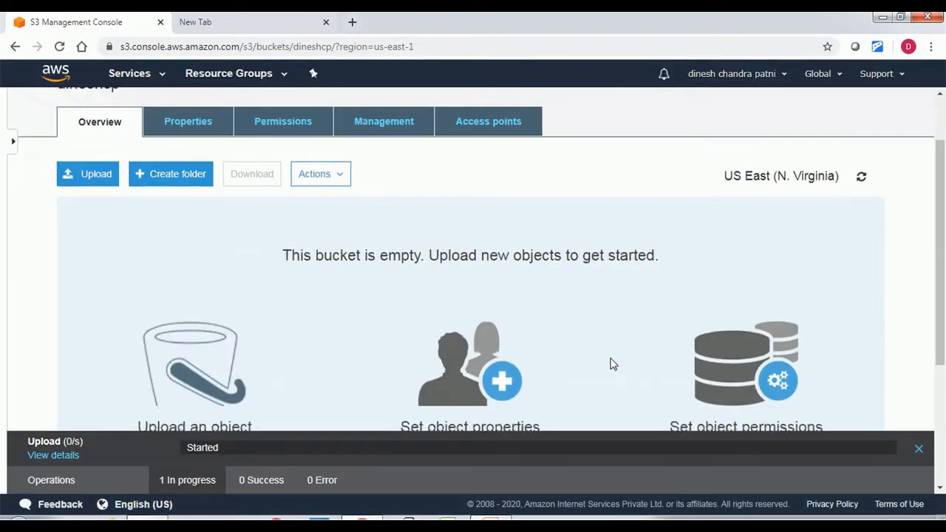
Download the uploaded awss3.txt object from its details page, open the downloaded copy to check its text, and minimize it
{"action": "scroll", "coordinate": [614, 362], "scroll_direction": "down", "scroll_amount": 1}
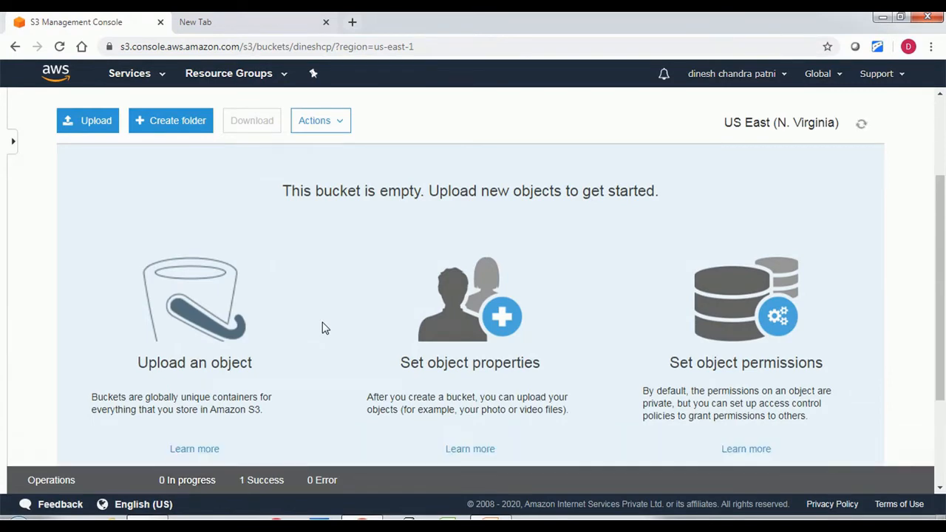
{"action": "scroll", "coordinate": [353, 427], "scroll_direction": "up", "scroll_amount": 2}
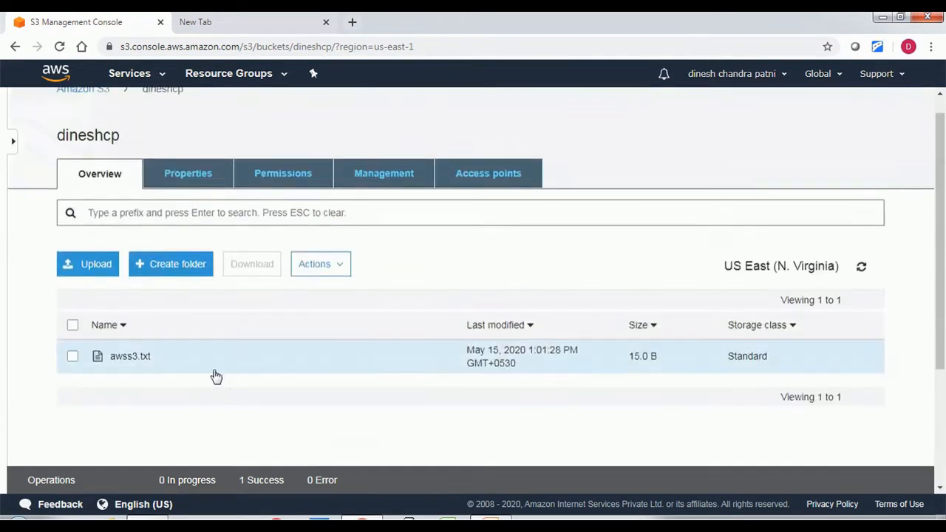
{"action": "left_click", "coordinate": [130, 356]}
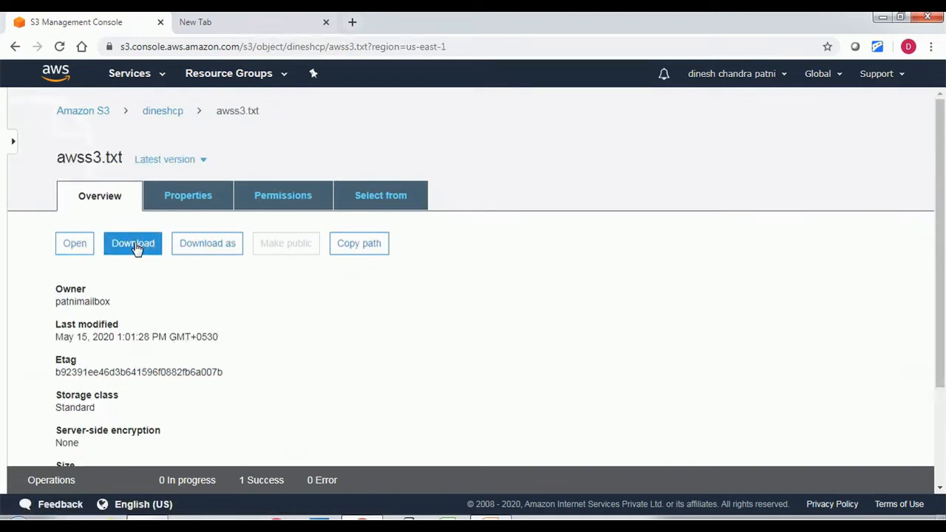
{"action": "left_click", "coordinate": [138, 247]}
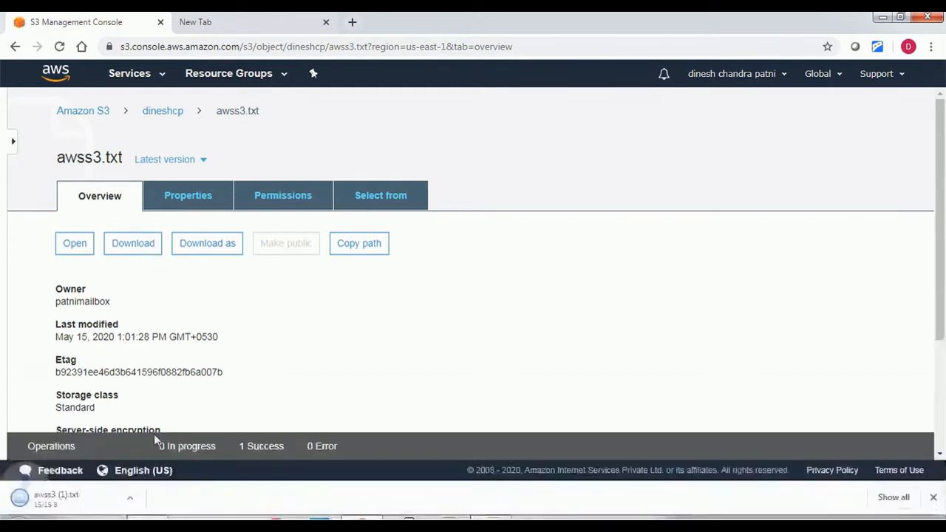
{"action": "left_click", "coordinate": [70, 495]}
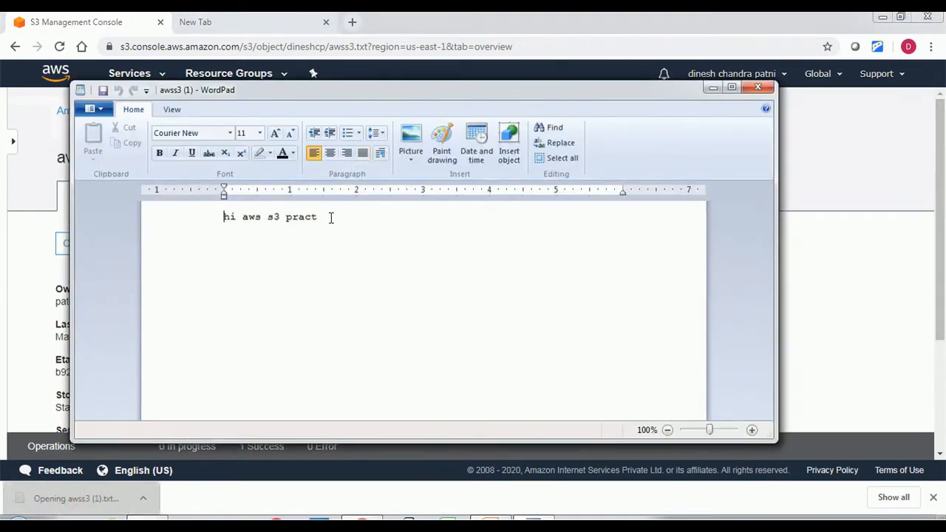
{"action": "left_click", "coordinate": [714, 90]}
Look through the overview details of awss3.txt, from owner and storage class to size, key and object URL
{"action": "scroll", "coordinate": [629, 309], "scroll_direction": "down", "scroll_amount": 2}
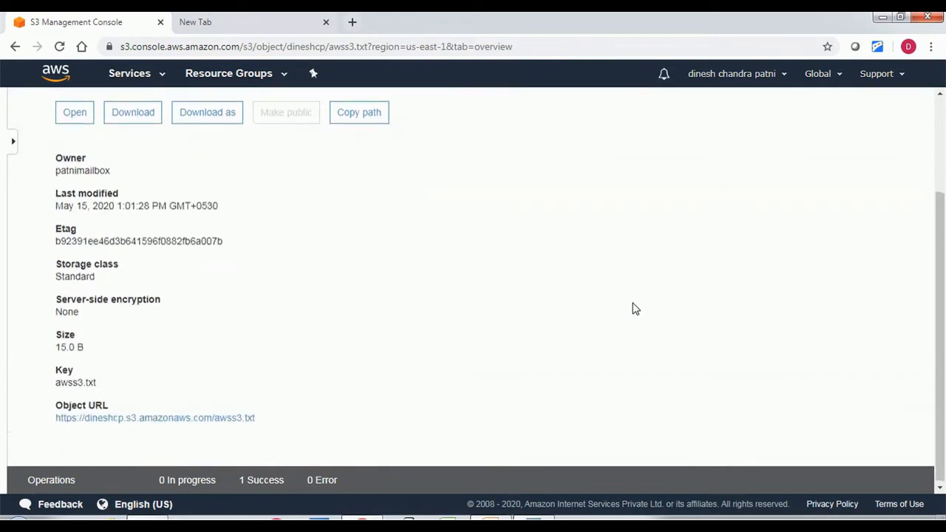
{"action": "scroll", "coordinate": [634, 308], "scroll_direction": "up", "scroll_amount": 2}
{"action": "scroll", "coordinate": [635, 309], "scroll_direction": "down", "scroll_amount": 2}
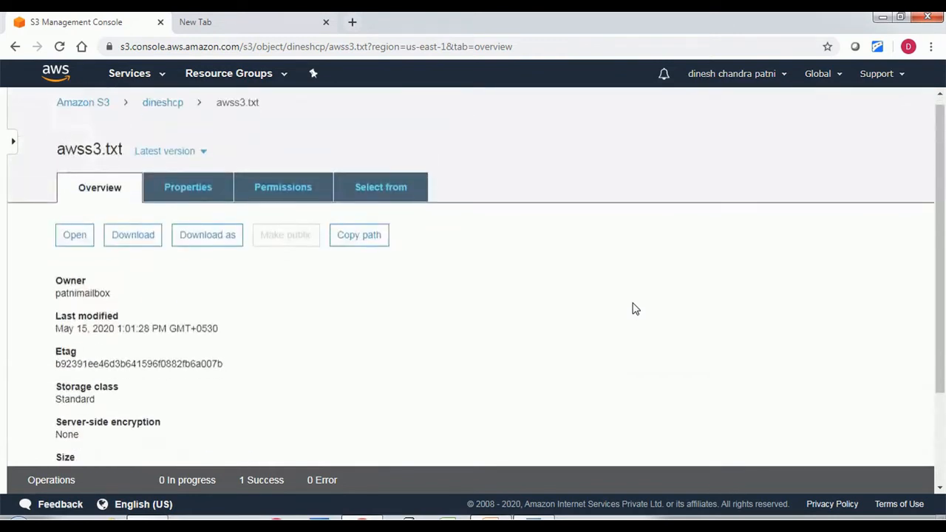
{"action": "scroll", "coordinate": [634, 308], "scroll_direction": "up", "scroll_amount": 2}
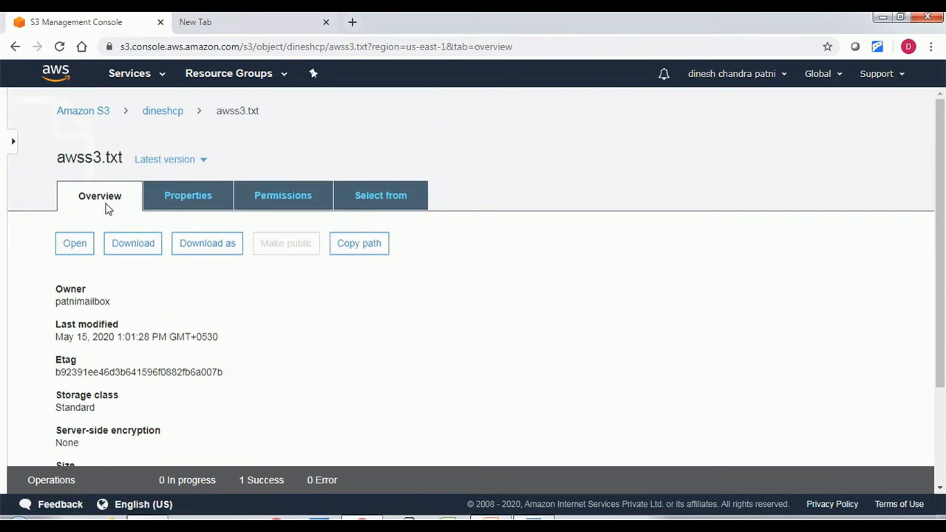
{"action": "scroll", "coordinate": [474, 302], "scroll_direction": "down", "scroll_amount": 1}
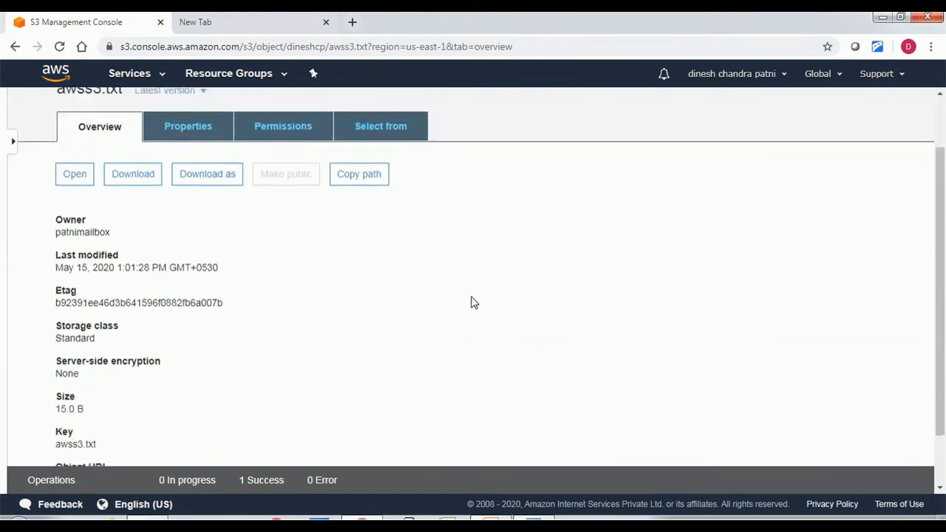
{"action": "scroll", "coordinate": [474, 303], "scroll_direction": "up", "scroll_amount": 1}
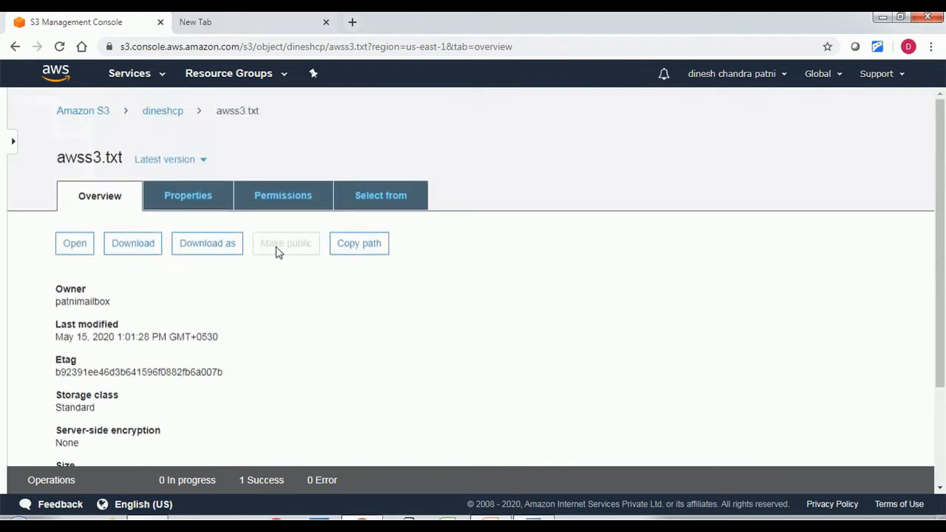
Return to the bucket and delete the awss3.txt object from it
{"action": "left_click", "coordinate": [166, 112]}
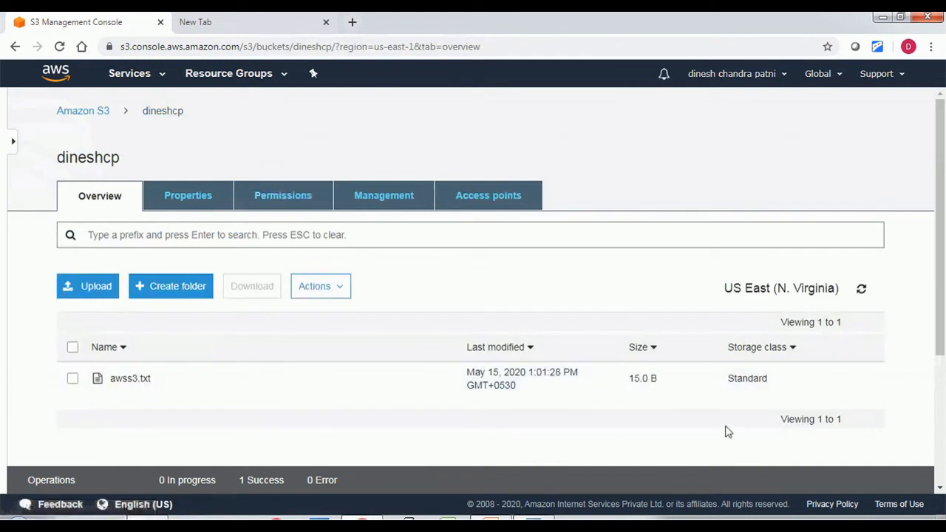
{"action": "left_click", "coordinate": [73, 379]}
{"action": "left_click", "coordinate": [336, 287]}
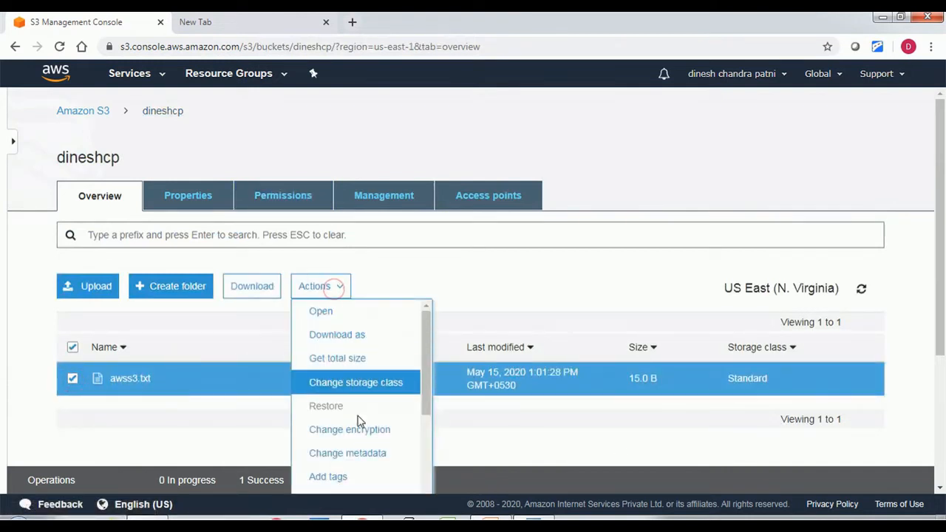
{"action": "scroll", "coordinate": [360, 421], "scroll_direction": "down", "scroll_amount": 2}
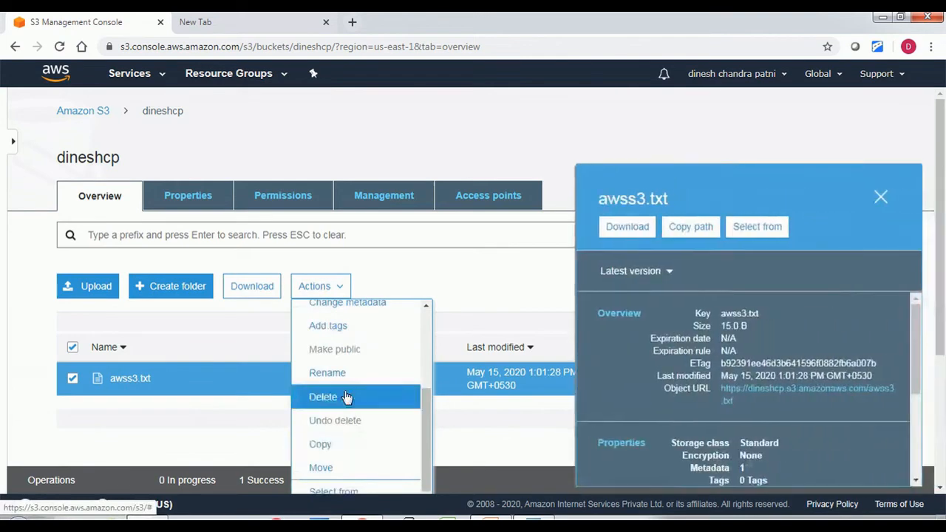
{"action": "left_click", "coordinate": [347, 399]}
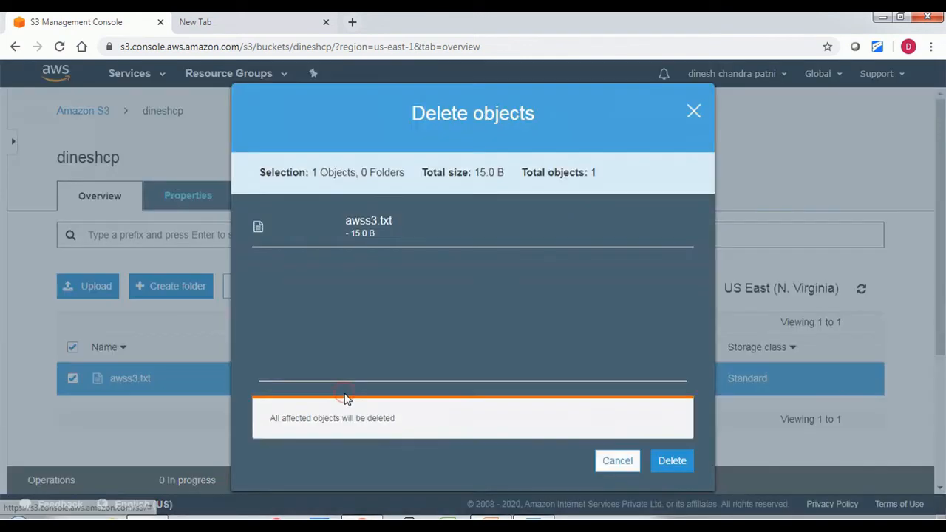
{"action": "left_click", "coordinate": [671, 461]}
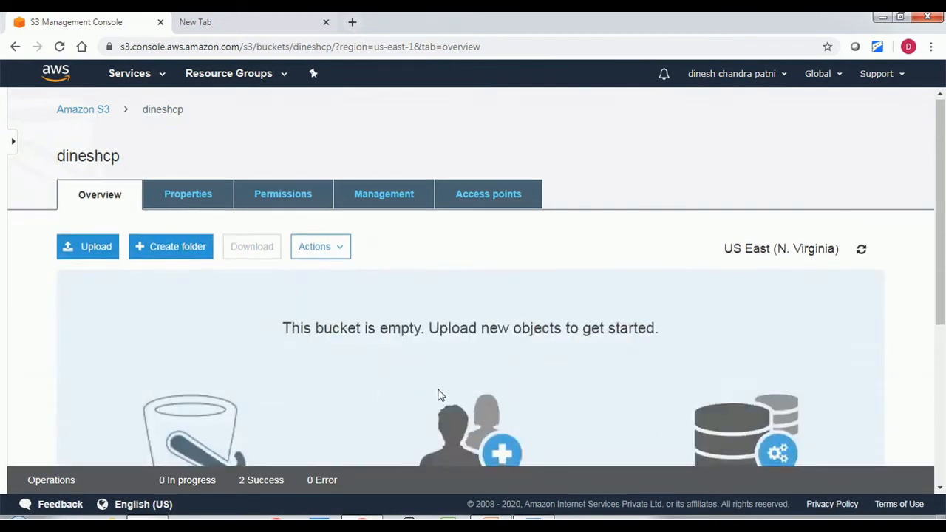
Delete the emptied bucket from the Amazon S3 bucket list, confirming the deletion with the bucket's name
{"action": "scroll", "coordinate": [438, 395], "scroll_direction": "down", "scroll_amount": 1}
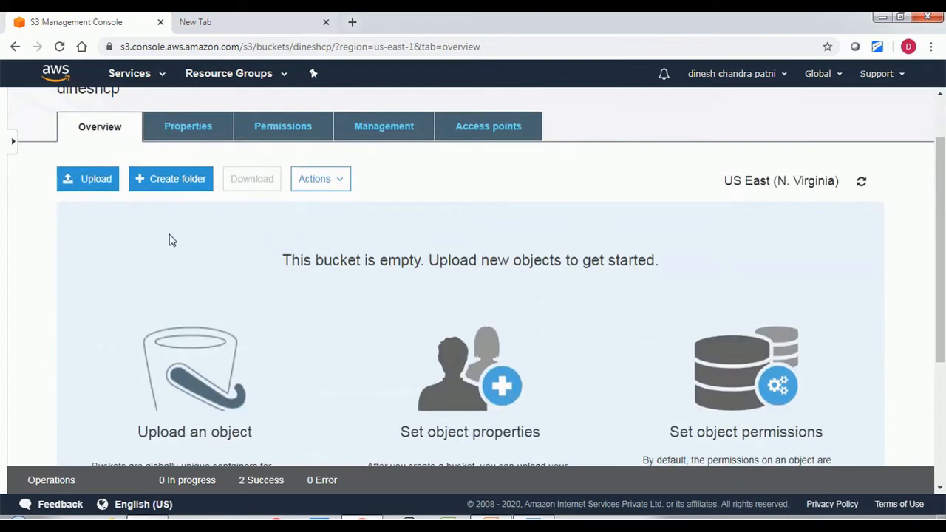
{"action": "scroll", "coordinate": [174, 251], "scroll_direction": "up", "scroll_amount": 1}
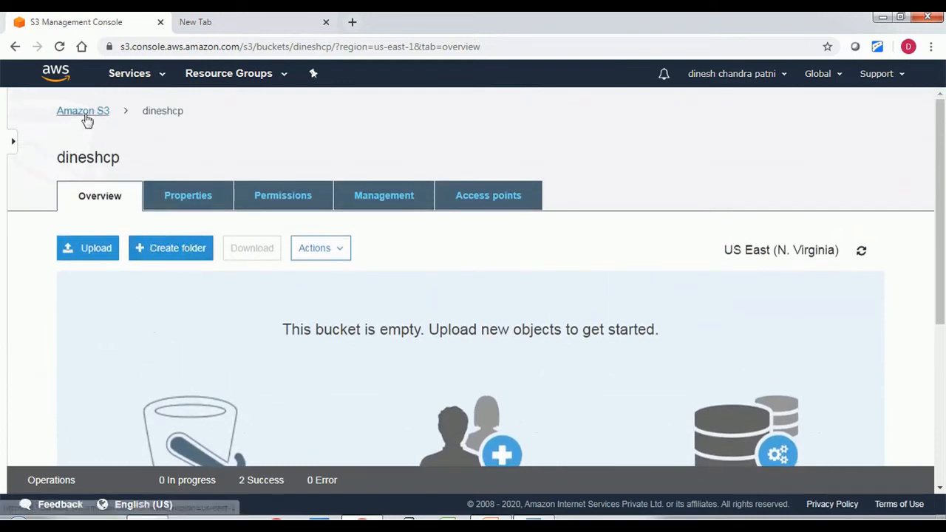
{"action": "left_click", "coordinate": [84, 111]}
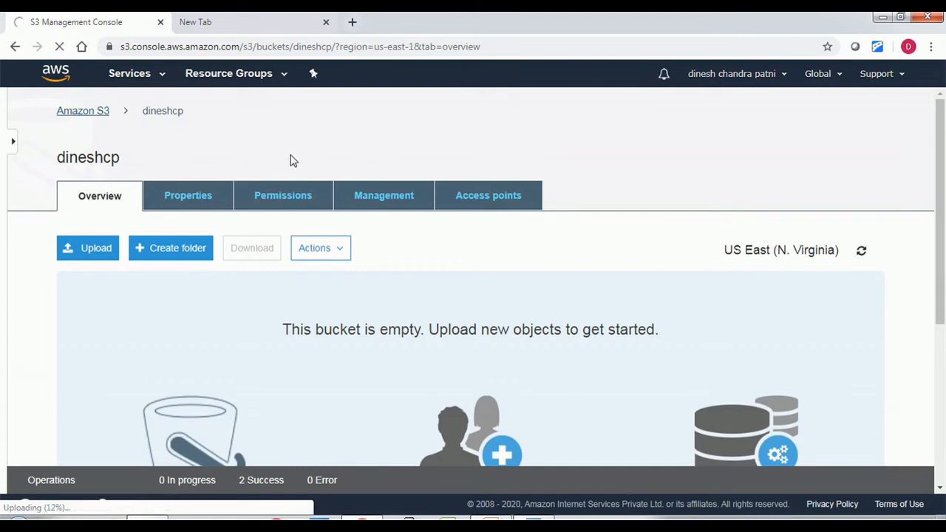
{"action": "left_click", "coordinate": [240, 340]}
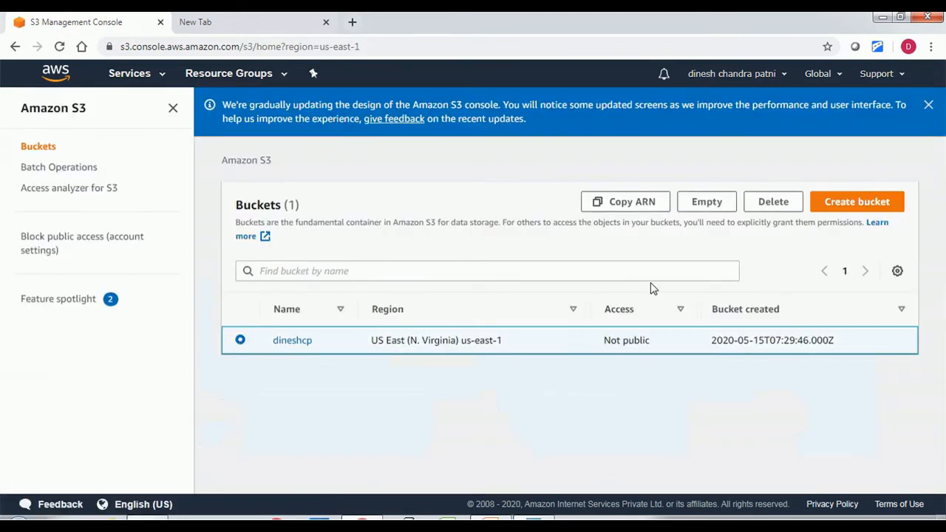
{"action": "left_click", "coordinate": [773, 204]}
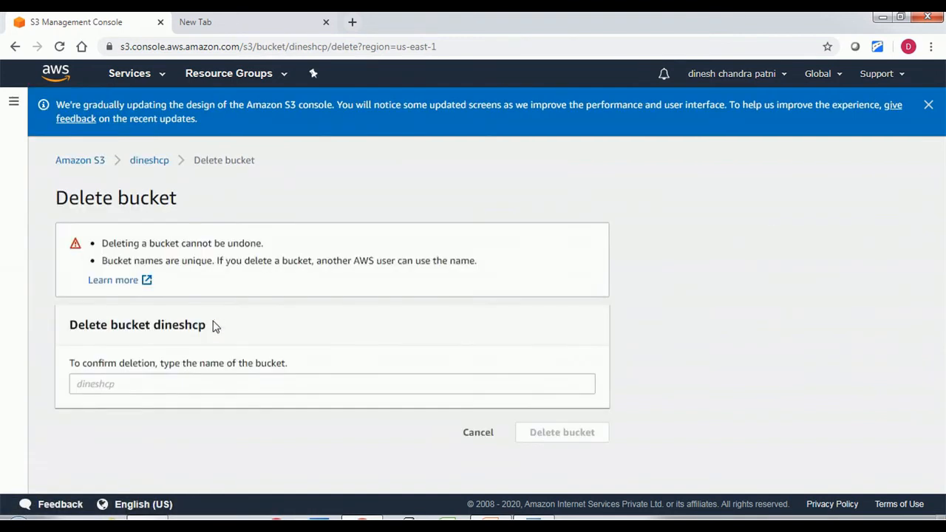
{"action": "left_click", "coordinate": [185, 382]}
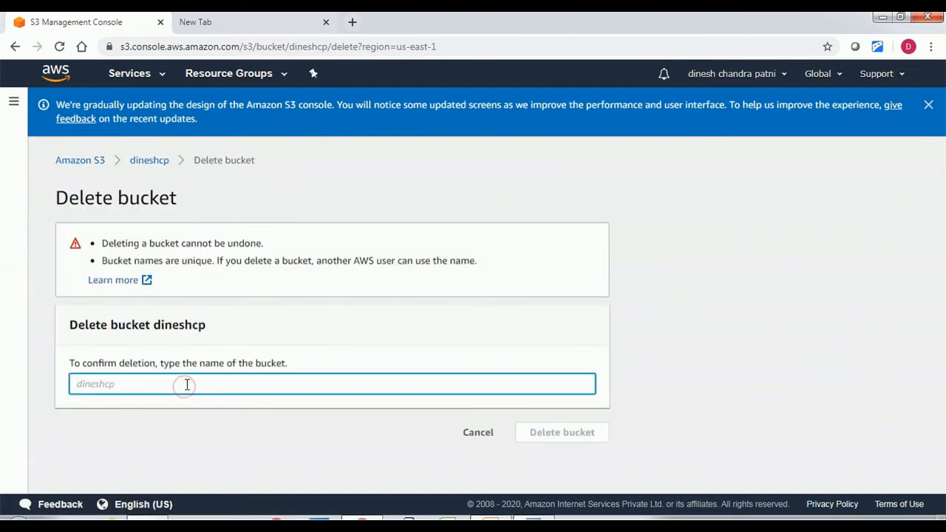
{"action": "type", "text": "dineshcp"}
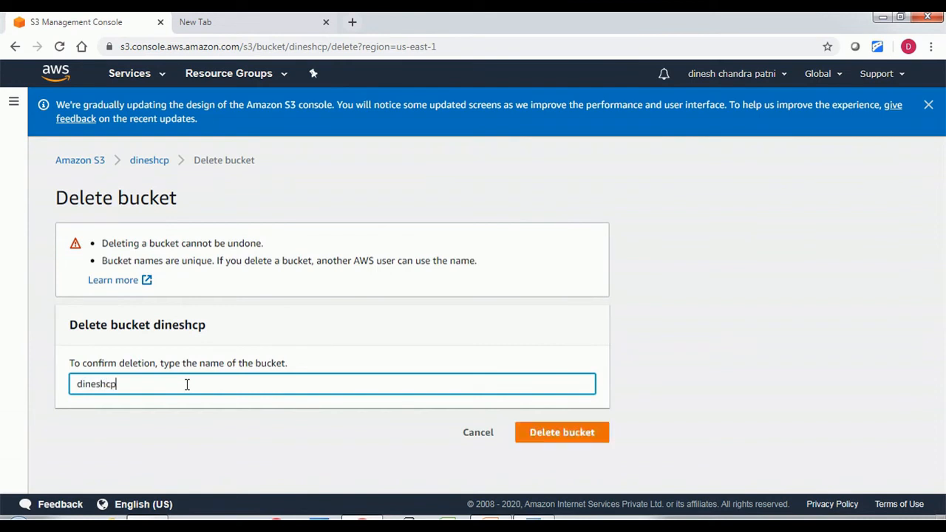
{"action": "left_click", "coordinate": [555, 436]}
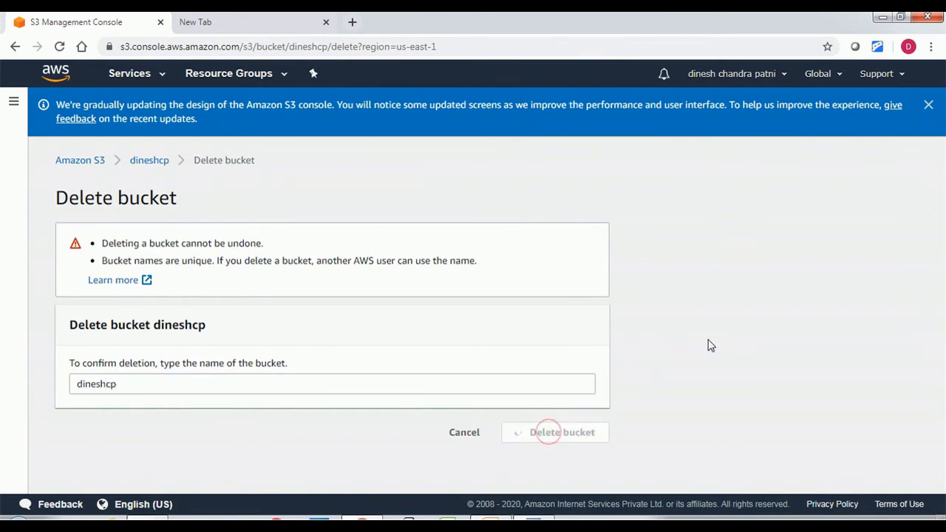